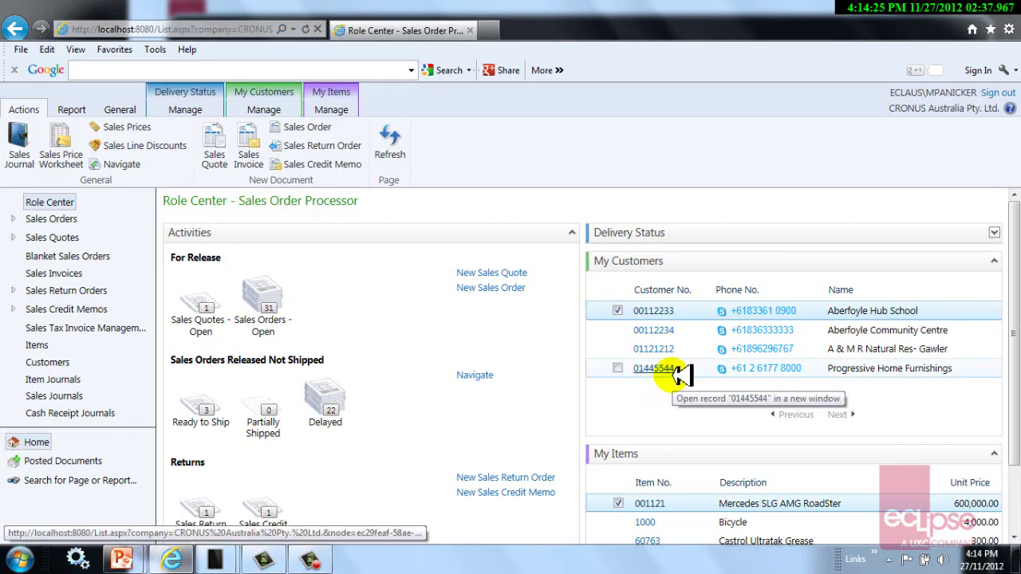
Open the Progressive Home Furnishings customer card, replace the last four digits of its general phone number, and close the card.
{"action": "left_click", "coordinate": [673, 370]}
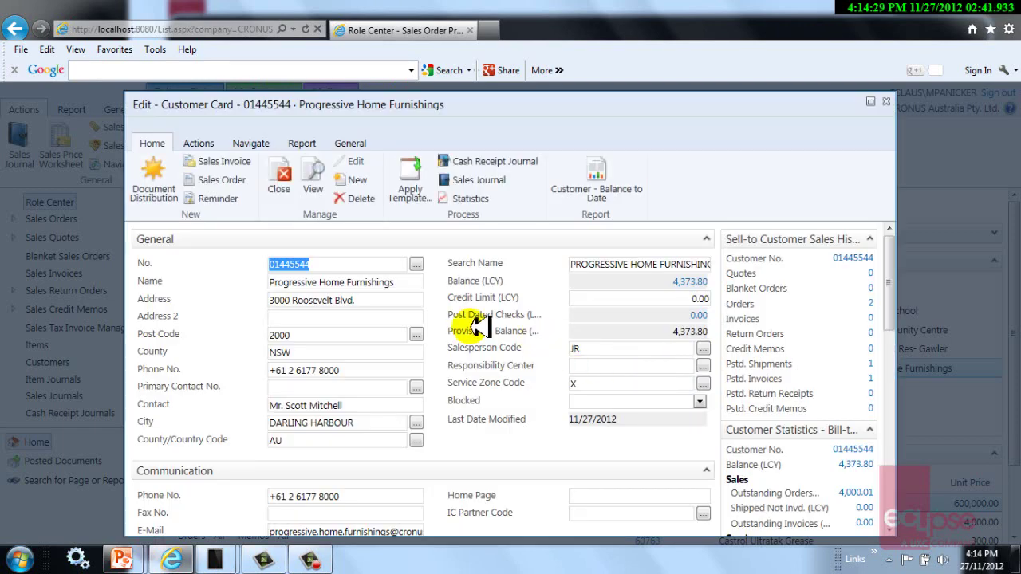
{"action": "left_click", "coordinate": [373, 269]}
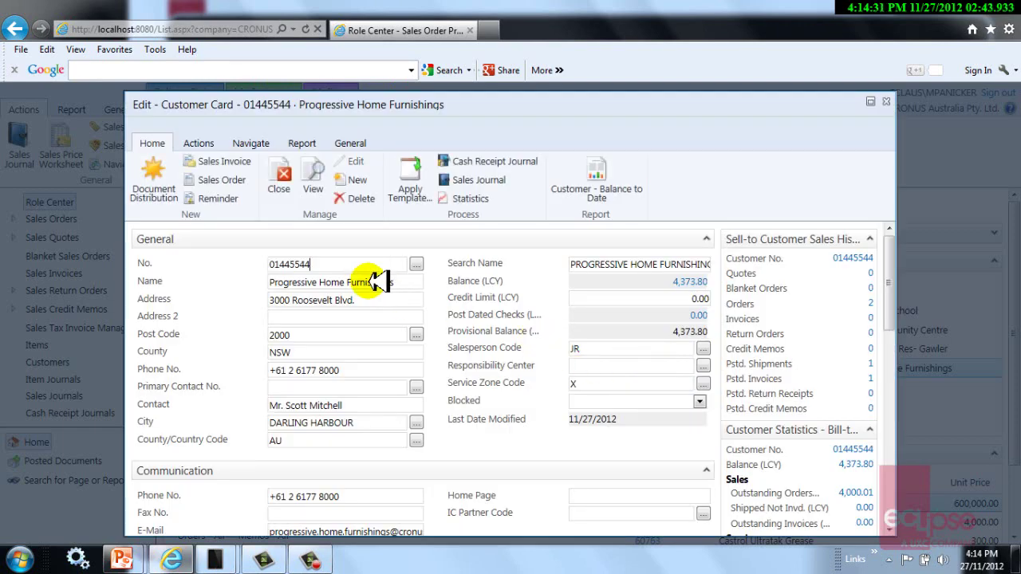
{"action": "left_click", "coordinate": [333, 368]}
{"action": "double_click", "coordinate": [333, 368]}
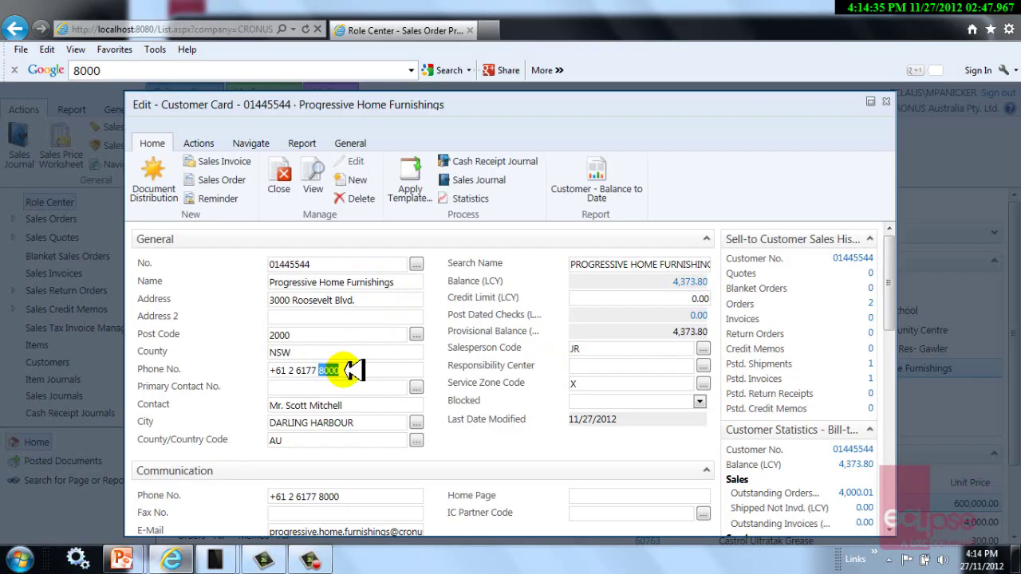
{"action": "type", "text": "7999"}
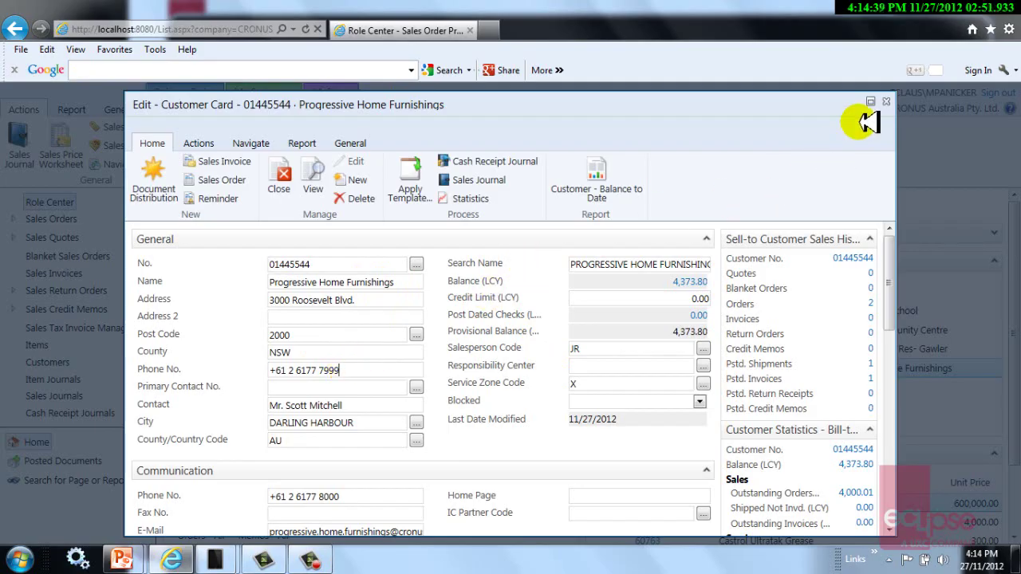
{"action": "left_click", "coordinate": [888, 101]}
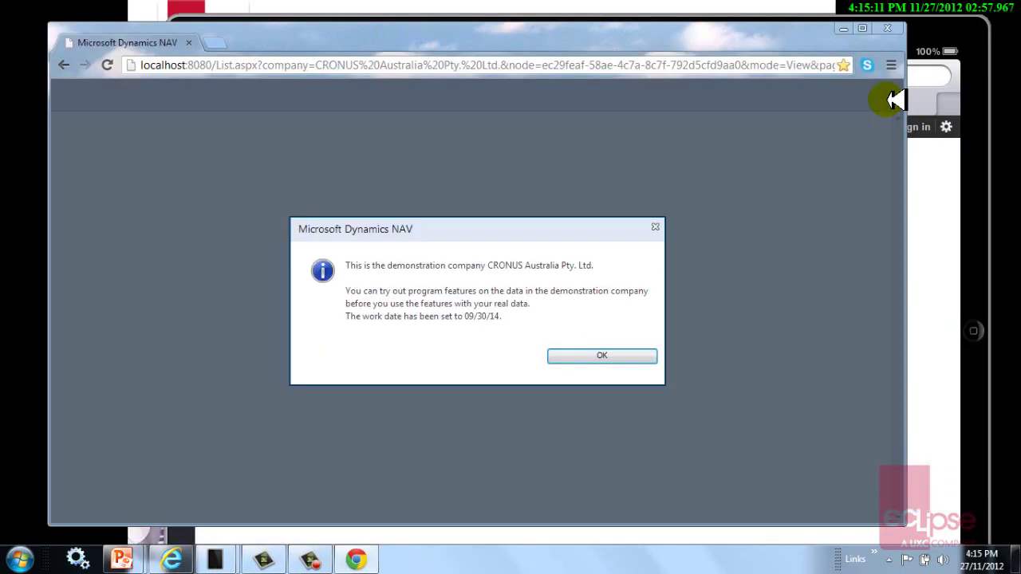
In Chrome, dismiss the demonstration company notice and collapse the Delivery Status part of the Role Center.
{"action": "left_click", "coordinate": [604, 357]}
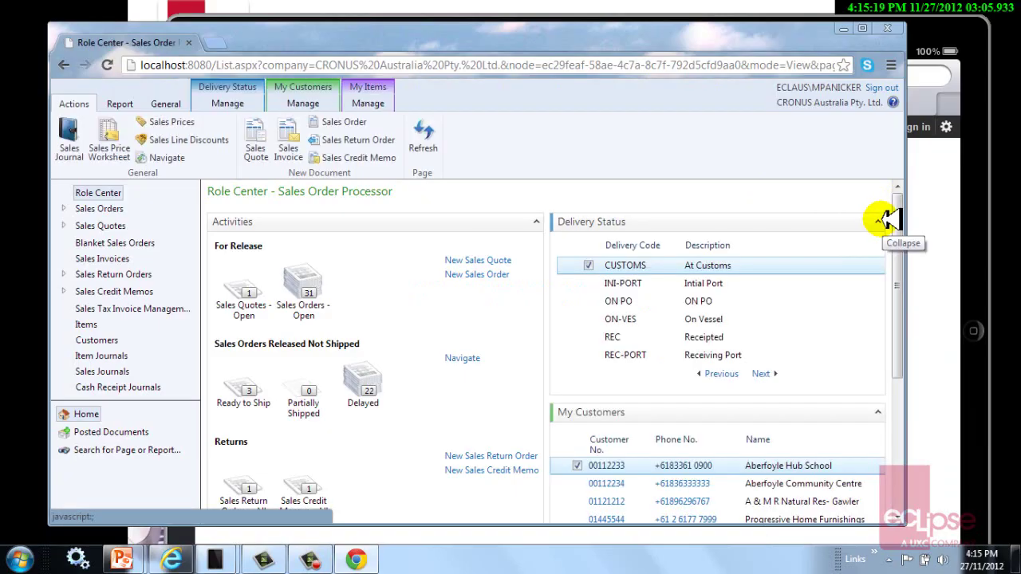
{"action": "left_click", "coordinate": [881, 221]}
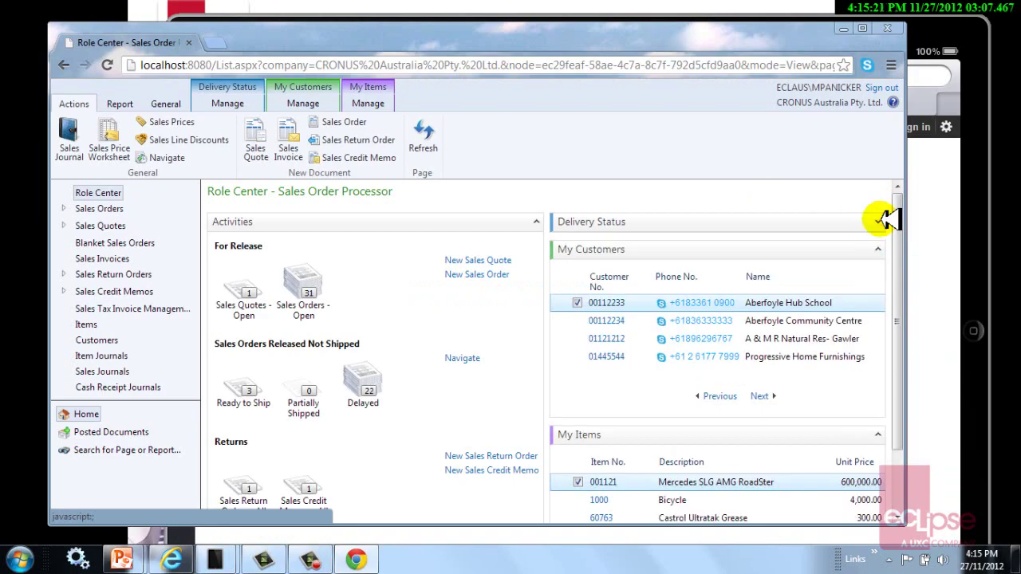
Set the requested delivery date of Spotsmeyer's Furnishings' first open sales order to 12/21/2014, updating its lines, and return to the Role Center.
{"action": "left_click", "coordinate": [323, 307]}
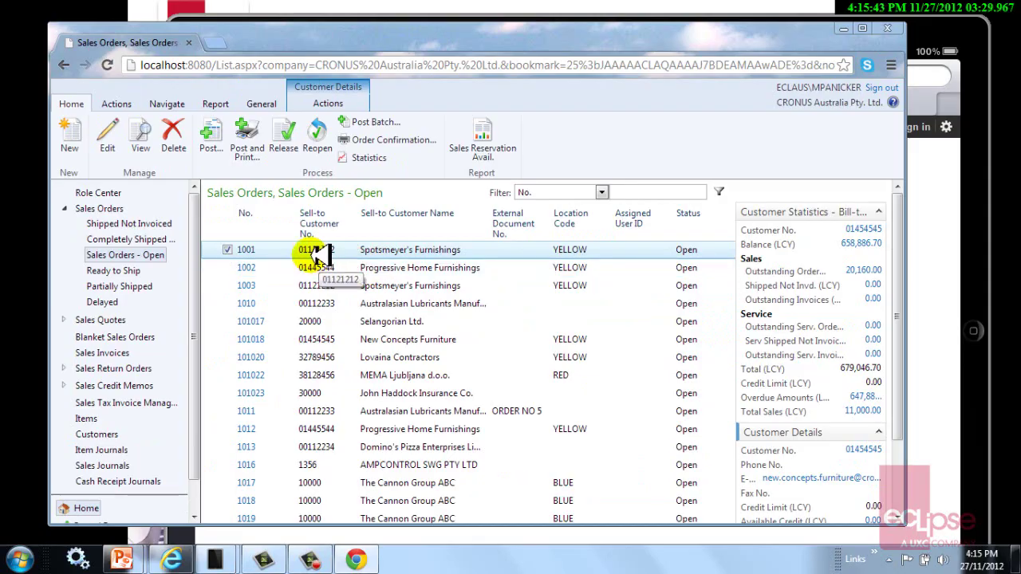
{"action": "left_click", "coordinate": [248, 249]}
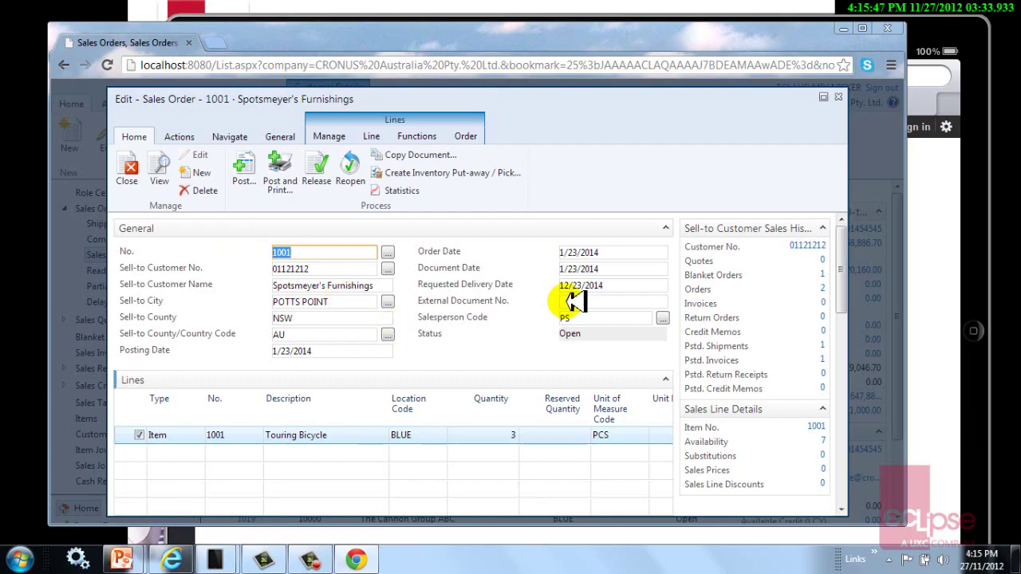
{"action": "left_click", "coordinate": [579, 287]}
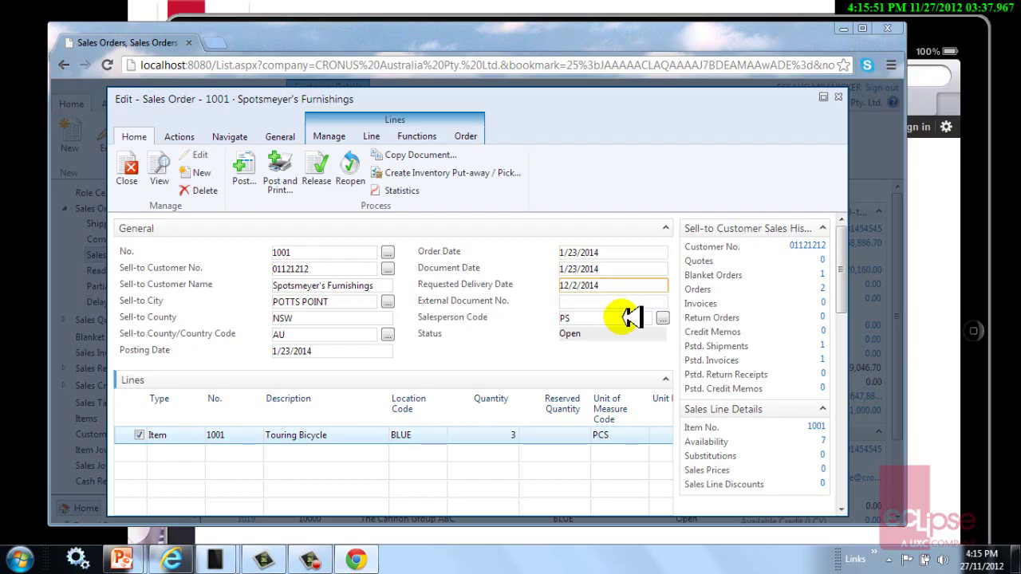
{"action": "type", "text": "1"}
{"action": "key", "text": "Tab"}
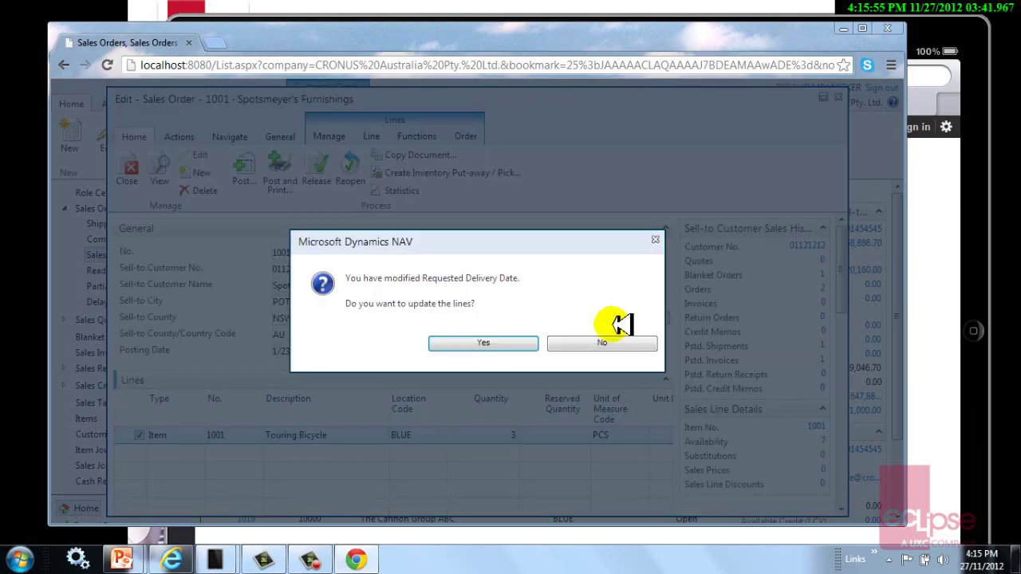
{"action": "left_click", "coordinate": [484, 343]}
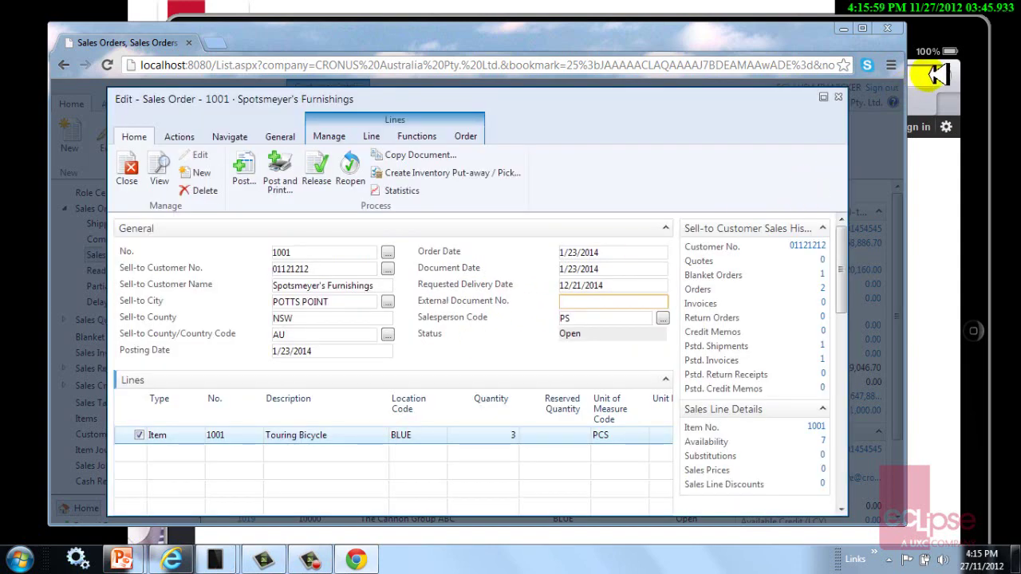
{"action": "left_click", "coordinate": [838, 97]}
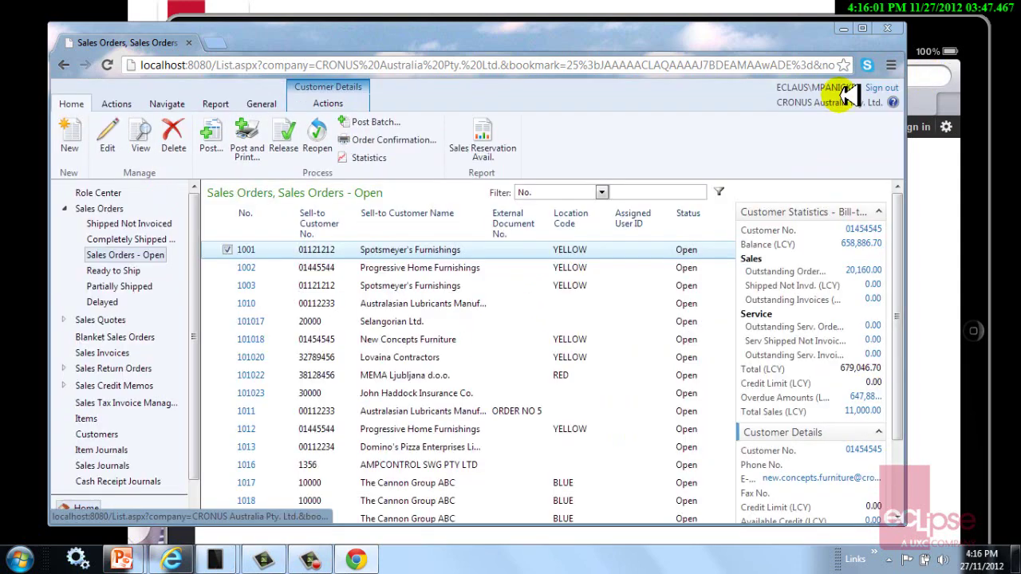
{"action": "left_click", "coordinate": [98, 193]}
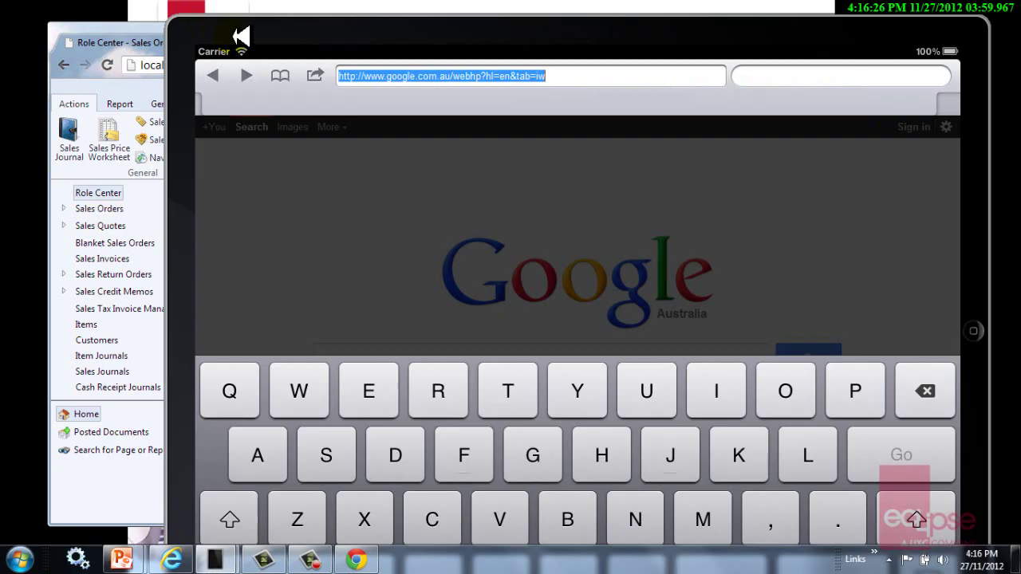
Load localhost:8080 in the iPad simulator's browser and dismiss the demonstration company notice.
{"action": "left_click", "coordinate": [560, 80]}
{"action": "type", "text": "loc"}
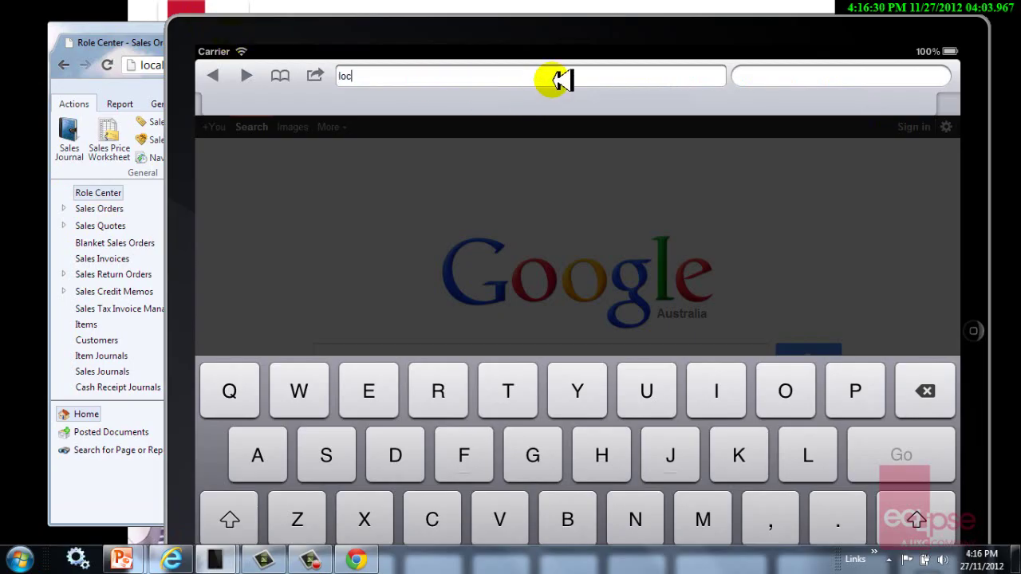
{"action": "type", "text": "alhost:8080"}
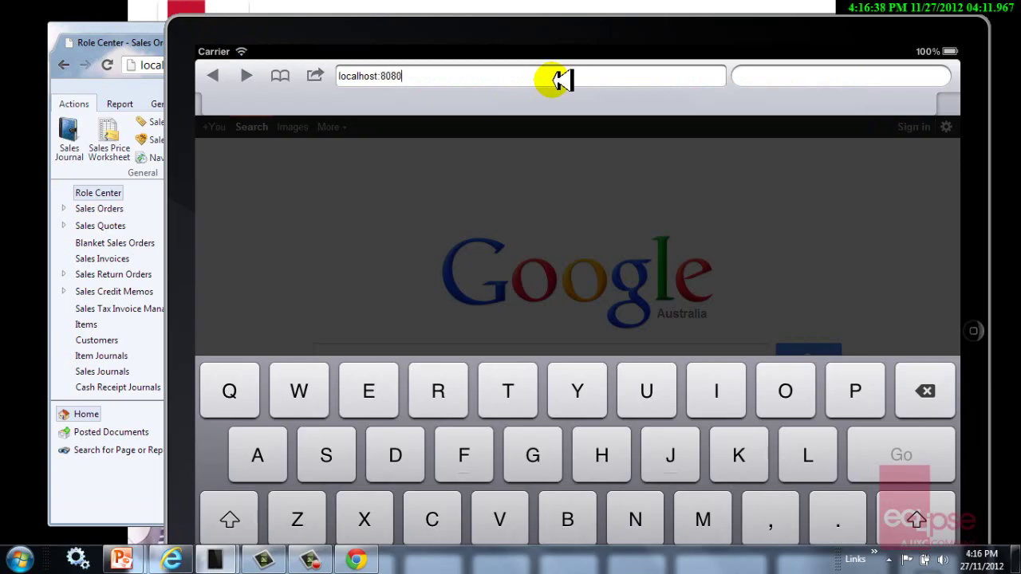
{"action": "key", "text": "Return"}
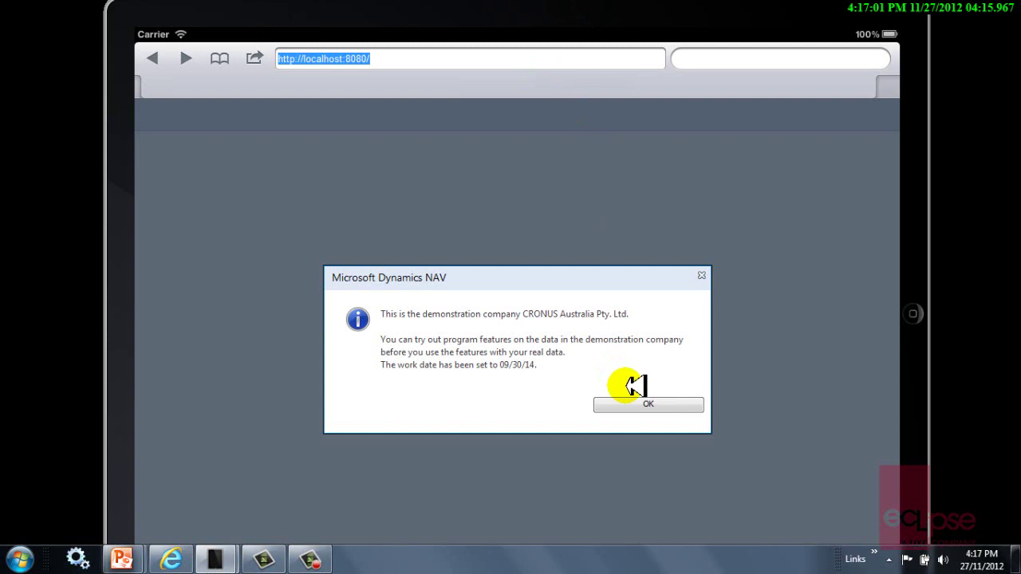
{"action": "left_click", "coordinate": [641, 401]}
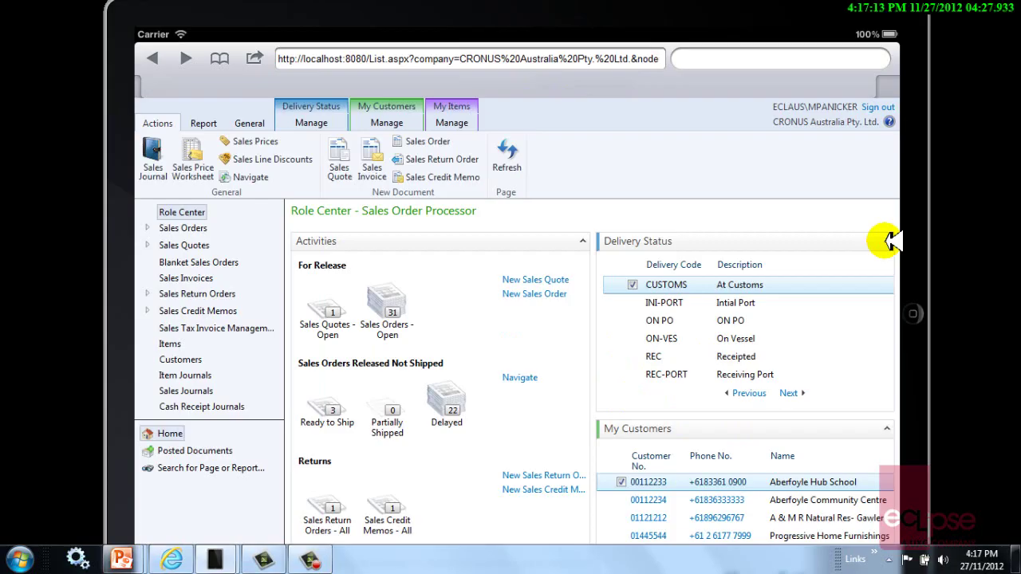
Open Spotsmeyer's Furnishings' first open sales order and add a second line of type Item for item 1000, Bicycle.
{"action": "left_click", "coordinate": [396, 319]}
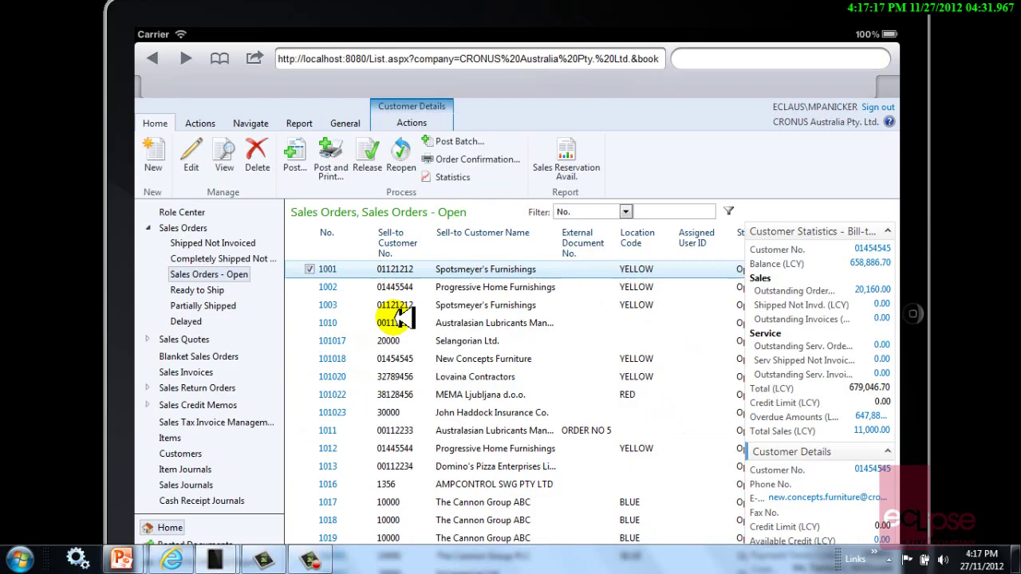
{"action": "left_click", "coordinate": [327, 269]}
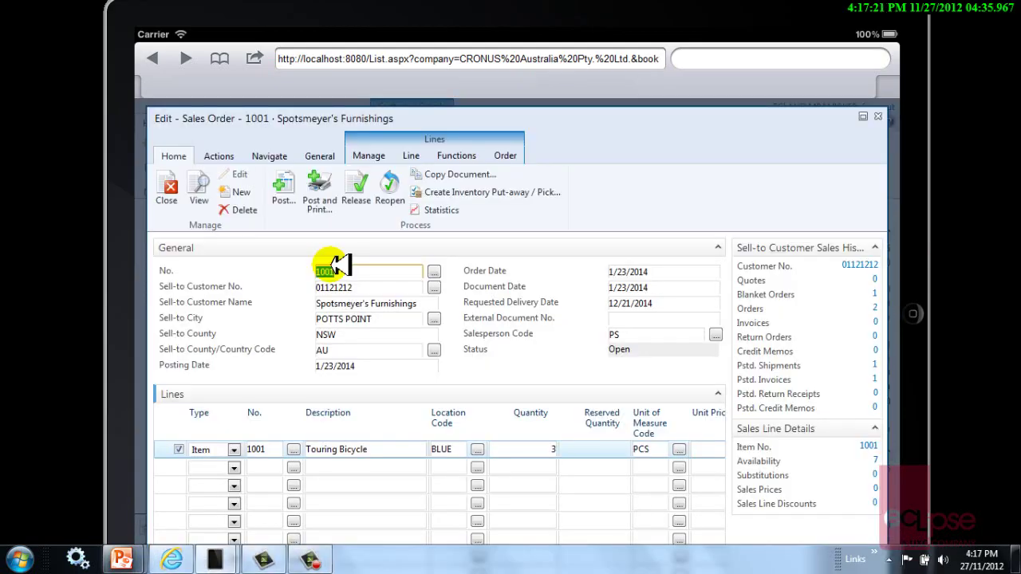
{"action": "left_click", "coordinate": [205, 468]}
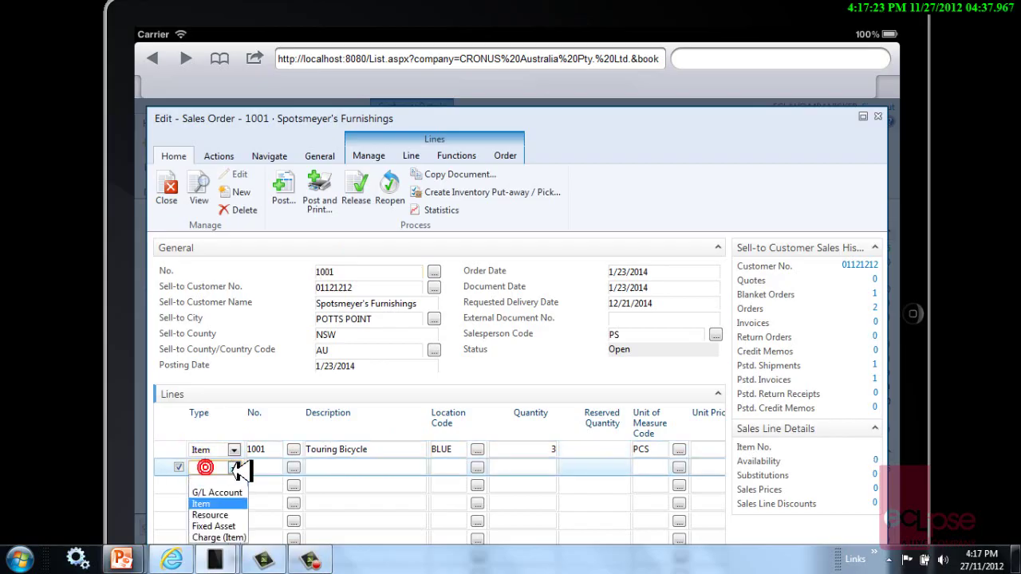
{"action": "left_click", "coordinate": [201, 504]}
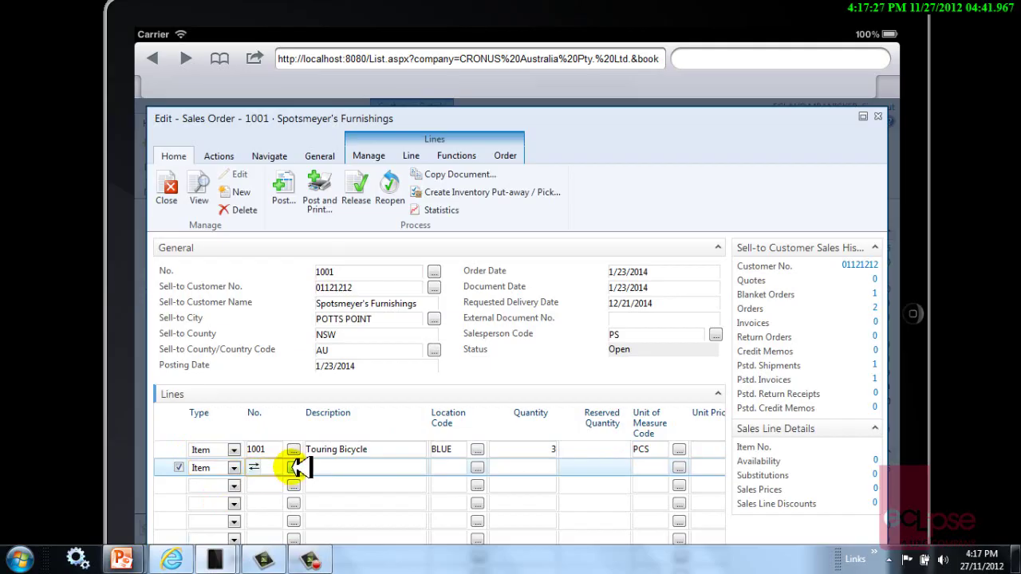
{"action": "left_click", "coordinate": [293, 467]}
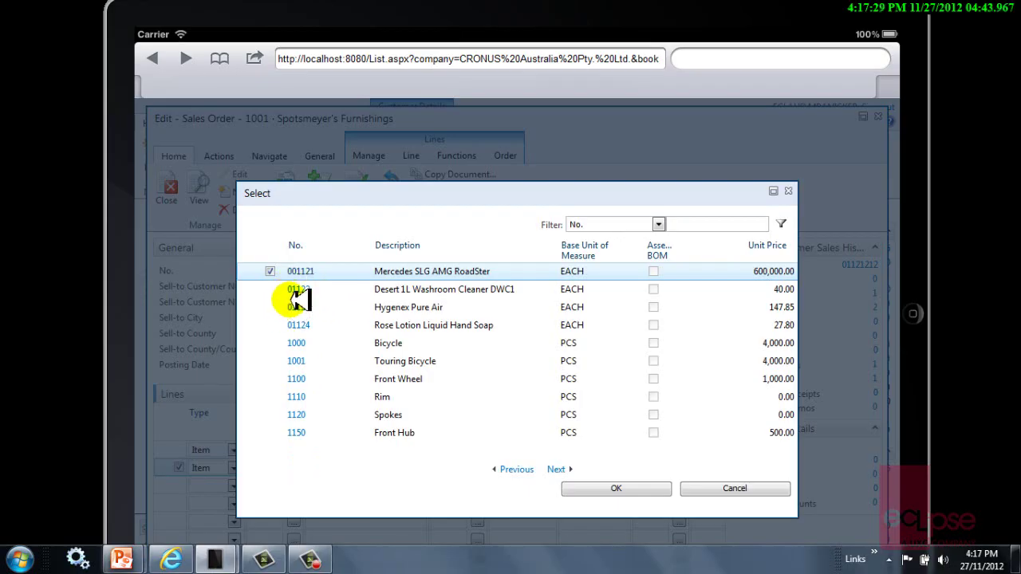
{"action": "double_click", "coordinate": [295, 356]}
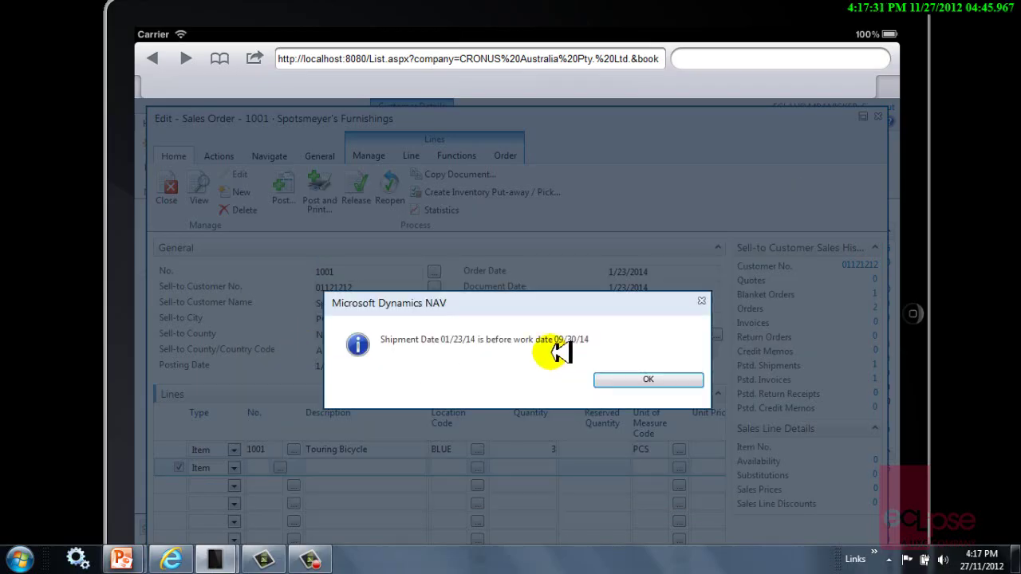
{"action": "left_click", "coordinate": [642, 379]}
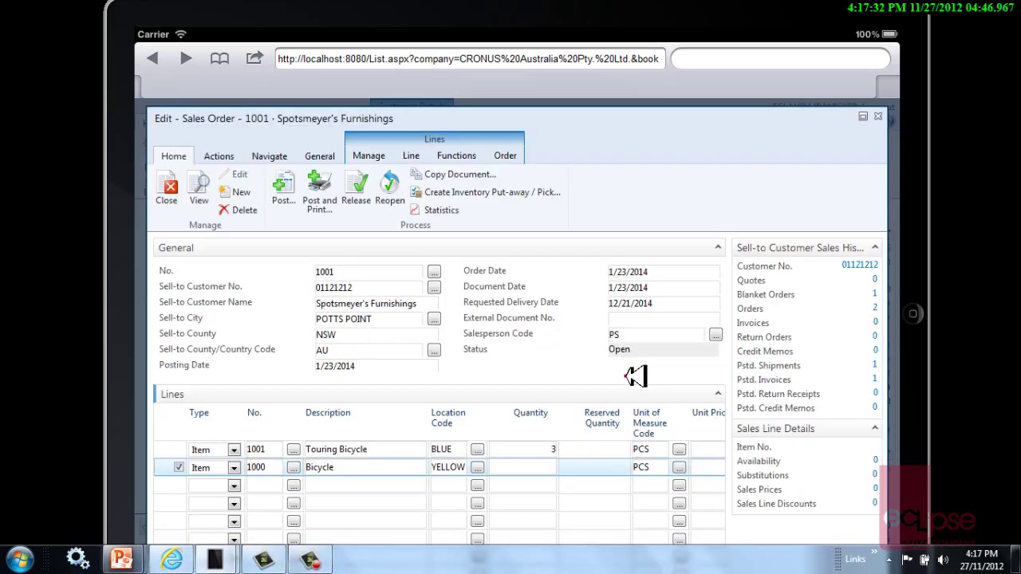
Set the Bicycle line's quantity to 2, record it despite insufficient inventory, and close the sales order.
{"action": "left_click", "coordinate": [542, 465]}
{"action": "key", "text": "Tab"}
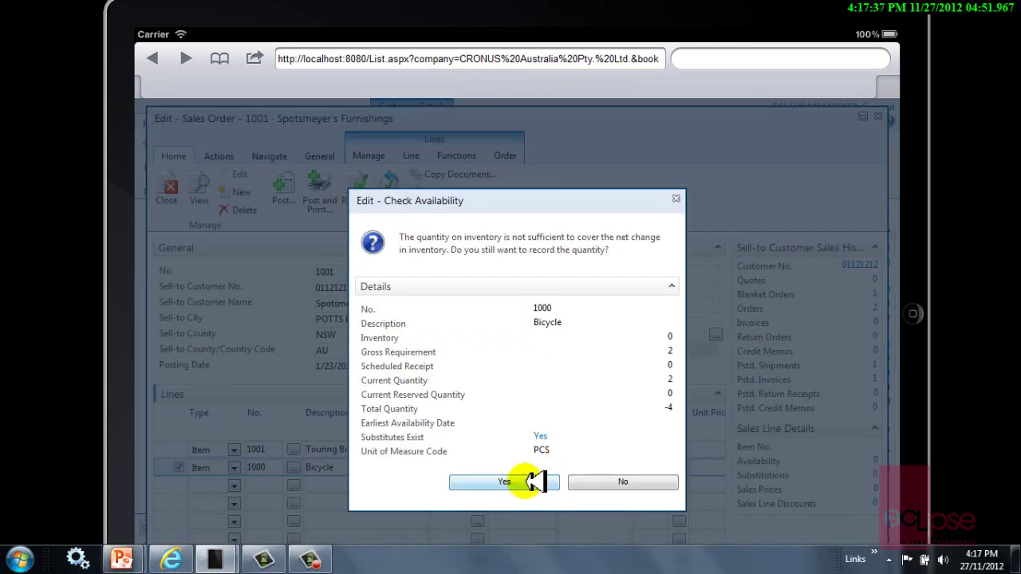
{"action": "left_click", "coordinate": [529, 482]}
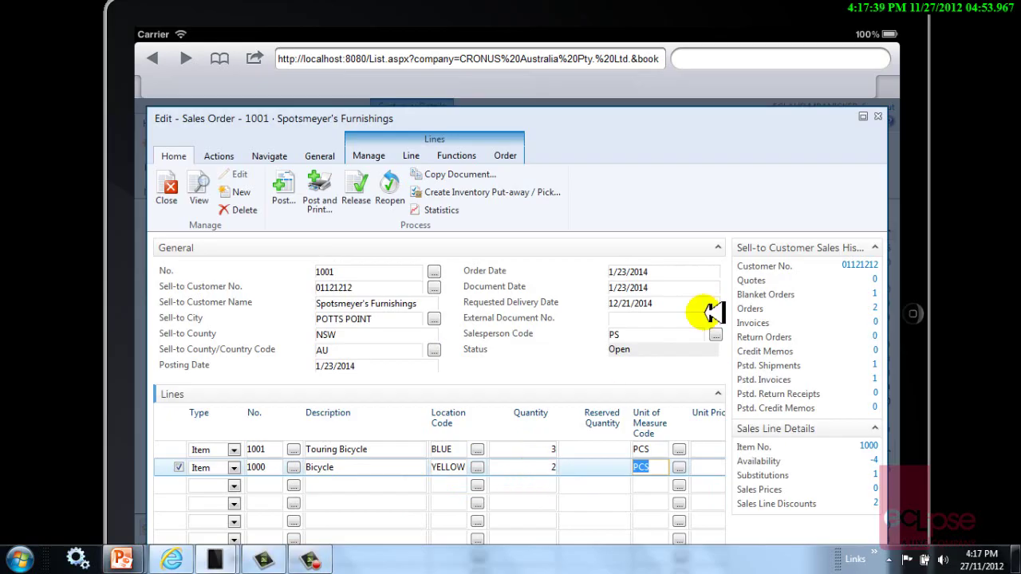
{"action": "left_click", "coordinate": [878, 115]}
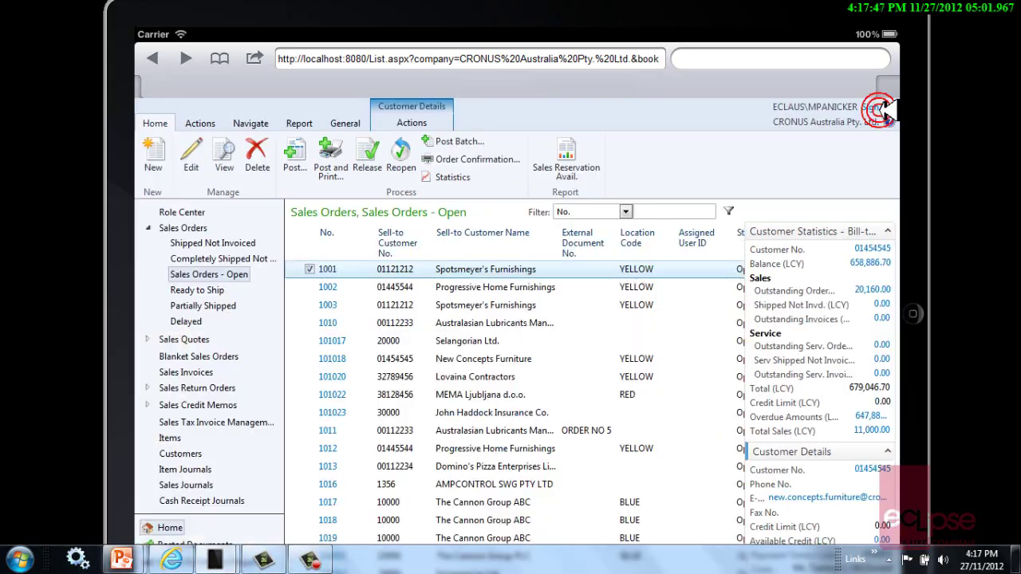
{"action": "left_click", "coordinate": [885, 112]}
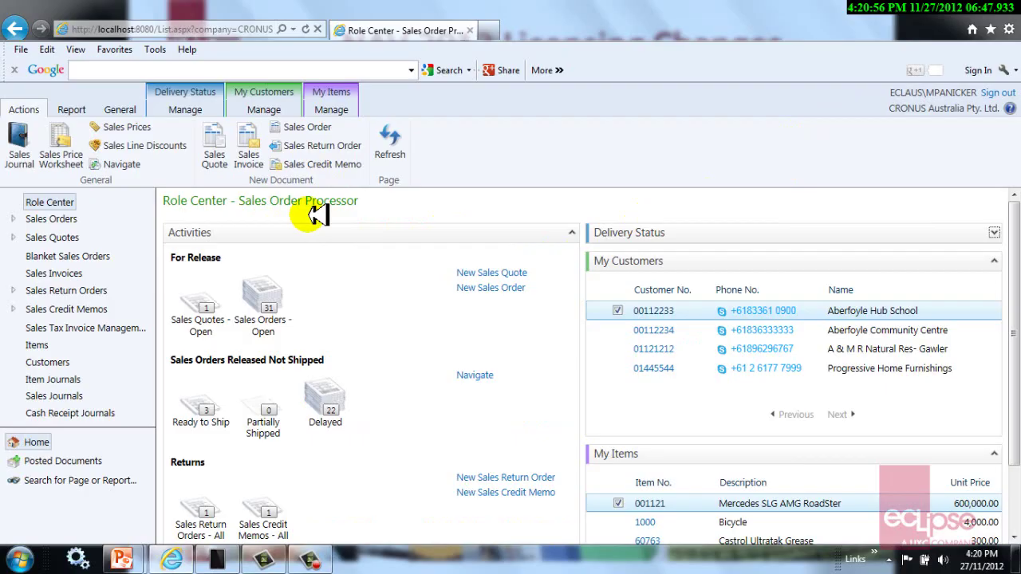
In Internet Explorer, create a new sales order from the Role Center with Aberfoyle Hub School as the sell-to customer.
{"action": "left_click", "coordinate": [489, 288]}
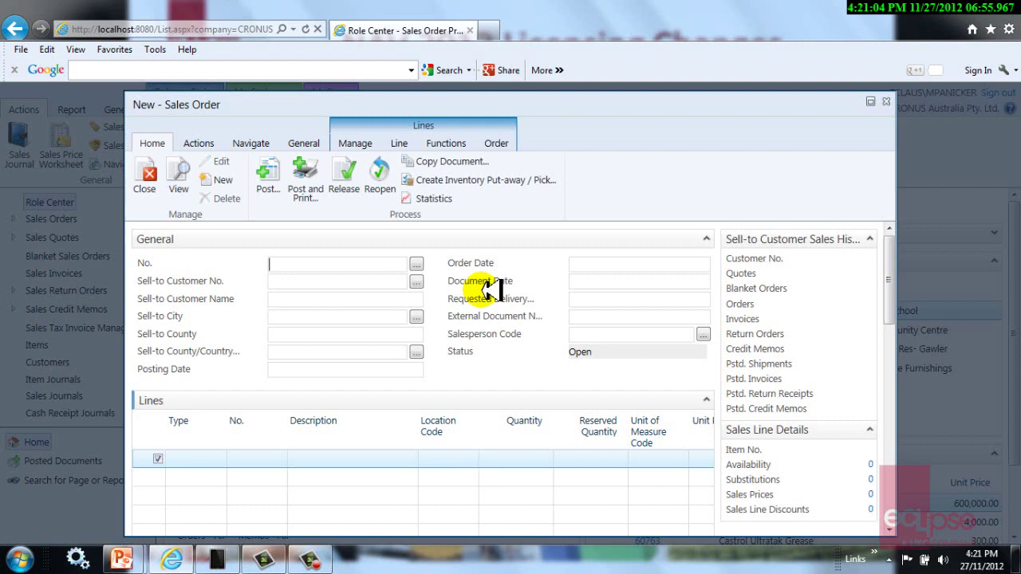
{"action": "left_click", "coordinate": [360, 280]}
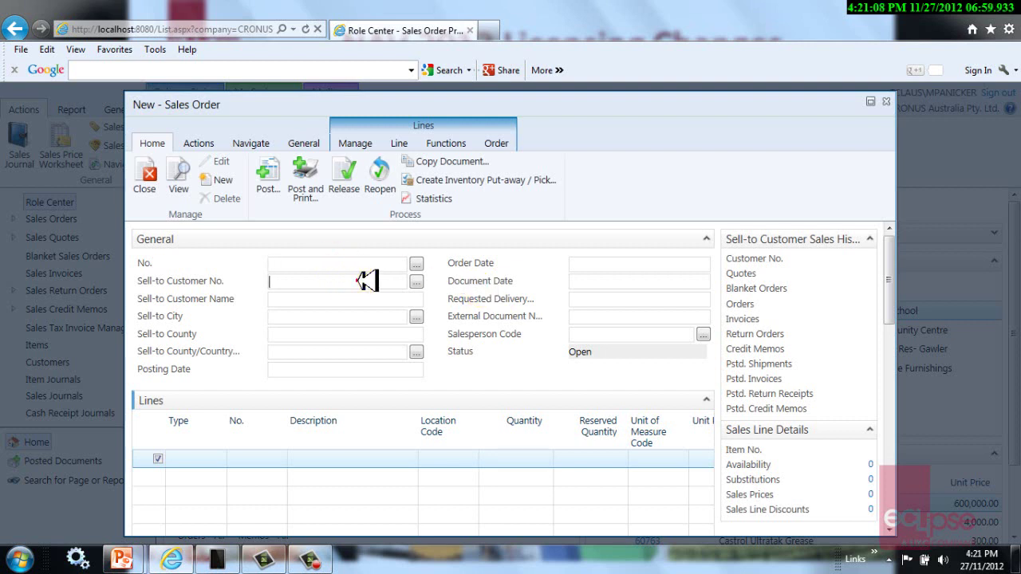
{"action": "left_click", "coordinate": [416, 283]}
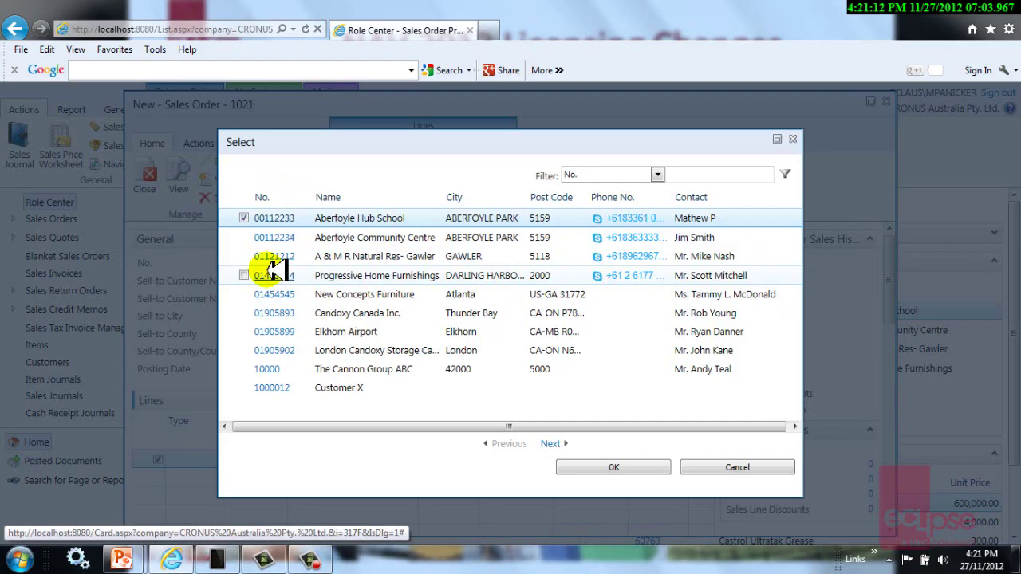
{"action": "left_click", "coordinate": [279, 220]}
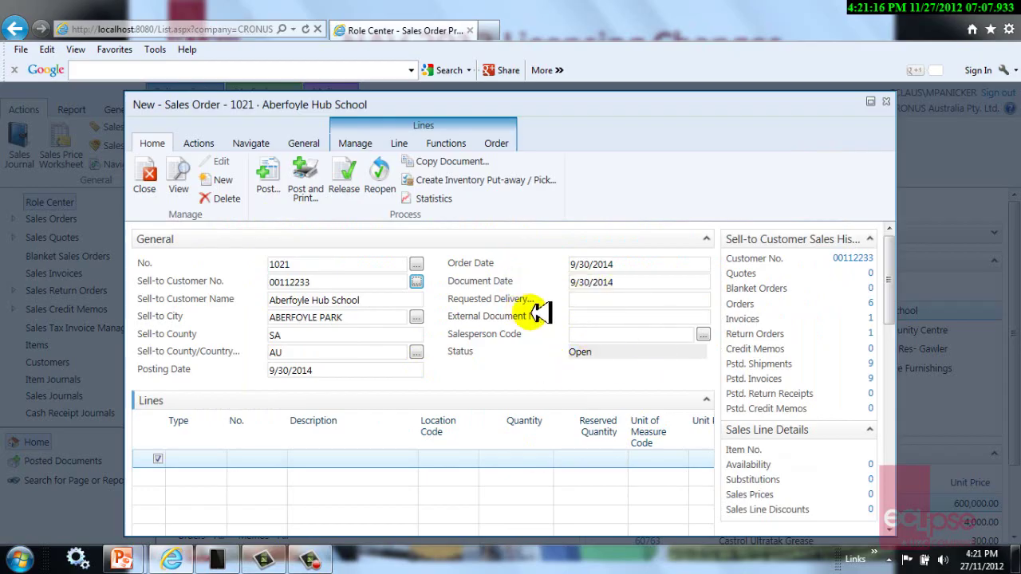
Add a first line of type Item for item 1001, Touring Bicycle, to the new Aberfoyle Hub School sales order.
{"action": "left_click", "coordinate": [196, 459]}
{"action": "left_click", "coordinate": [214, 459]}
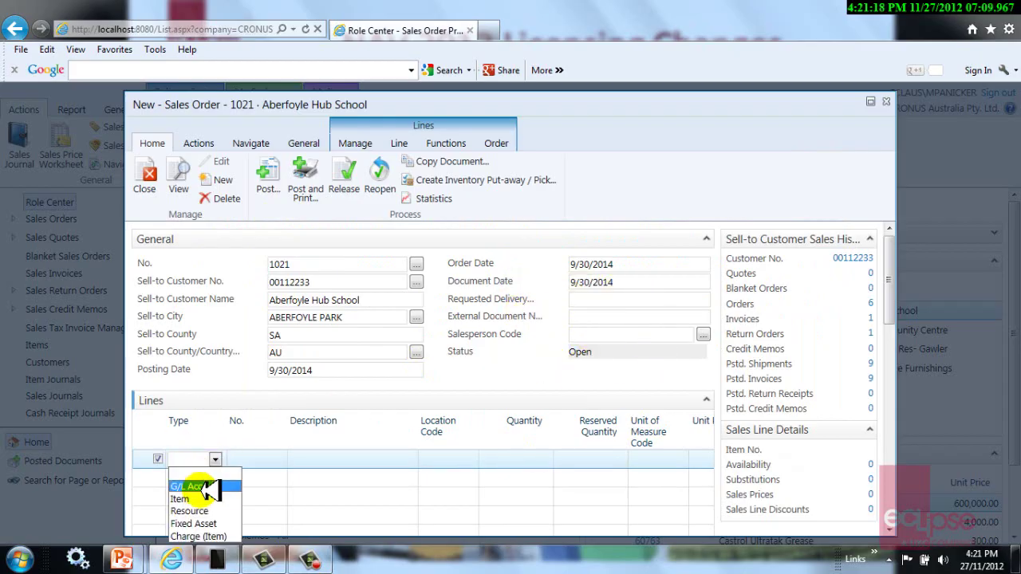
{"action": "left_click", "coordinate": [199, 493]}
{"action": "left_click", "coordinate": [253, 463]}
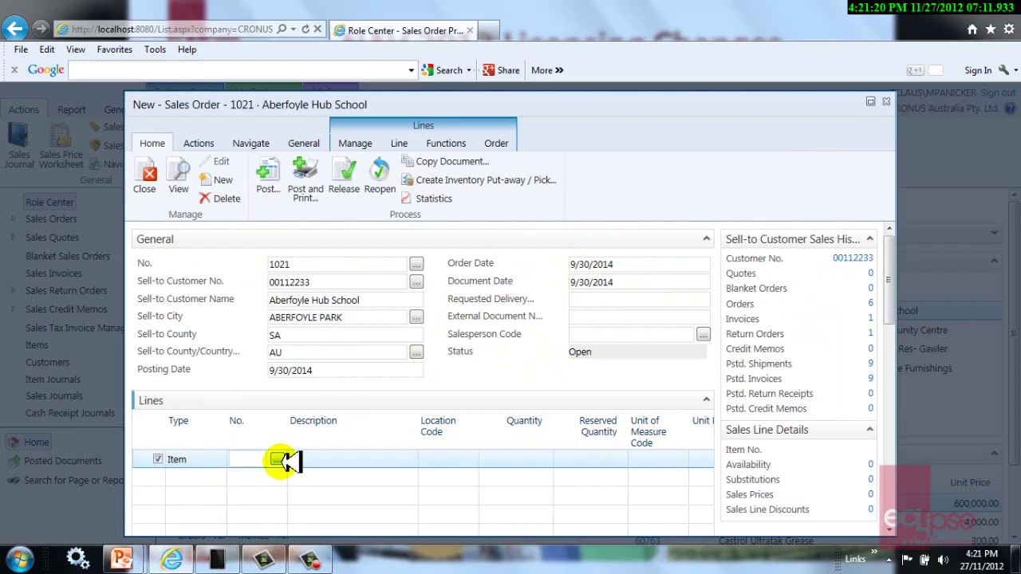
{"action": "left_click", "coordinate": [287, 462]}
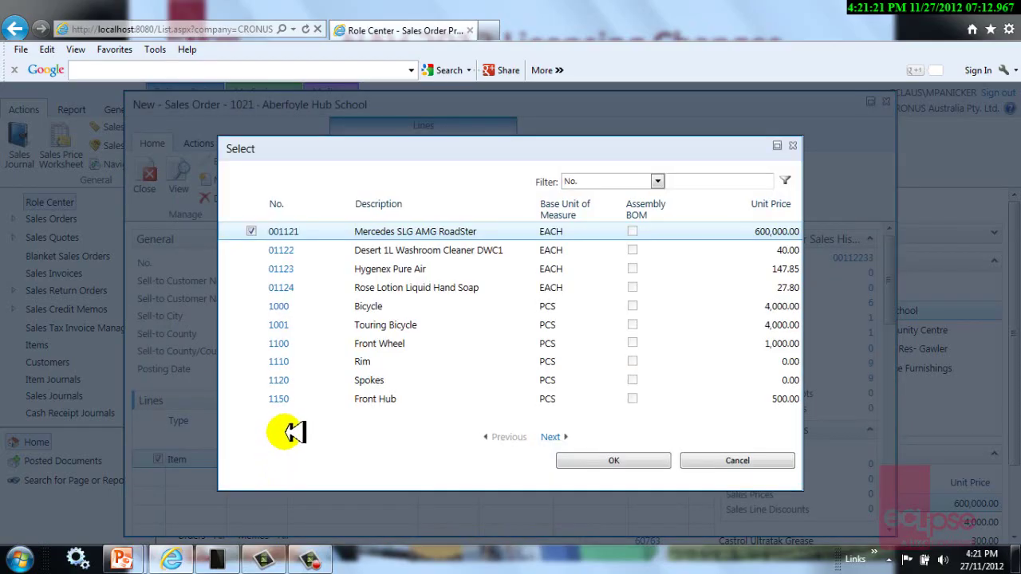
{"action": "double_click", "coordinate": [311, 325]}
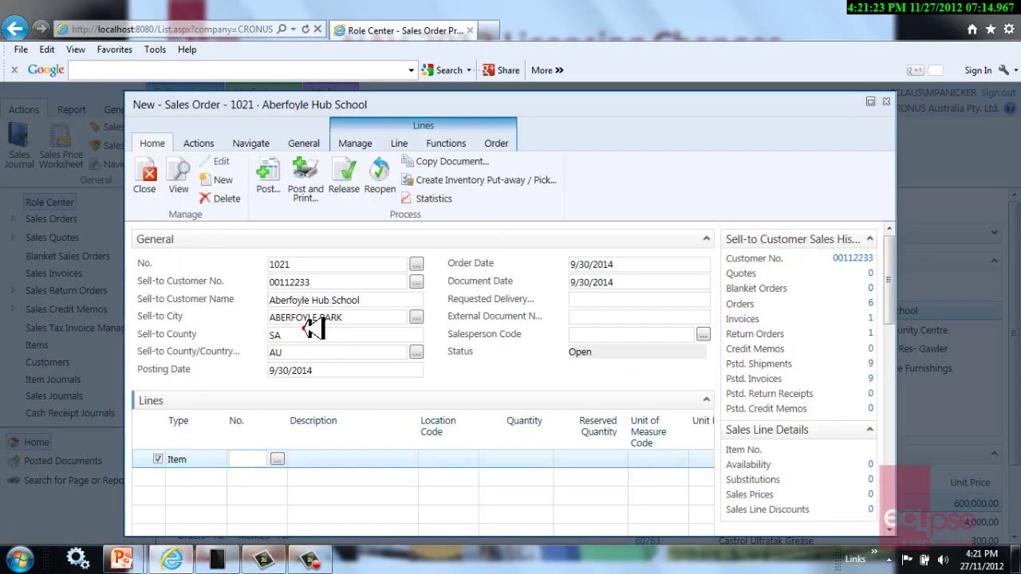
Set the Touring Bicycle line's quantity to 1 and close the sales order.
{"action": "left_click", "coordinate": [520, 462]}
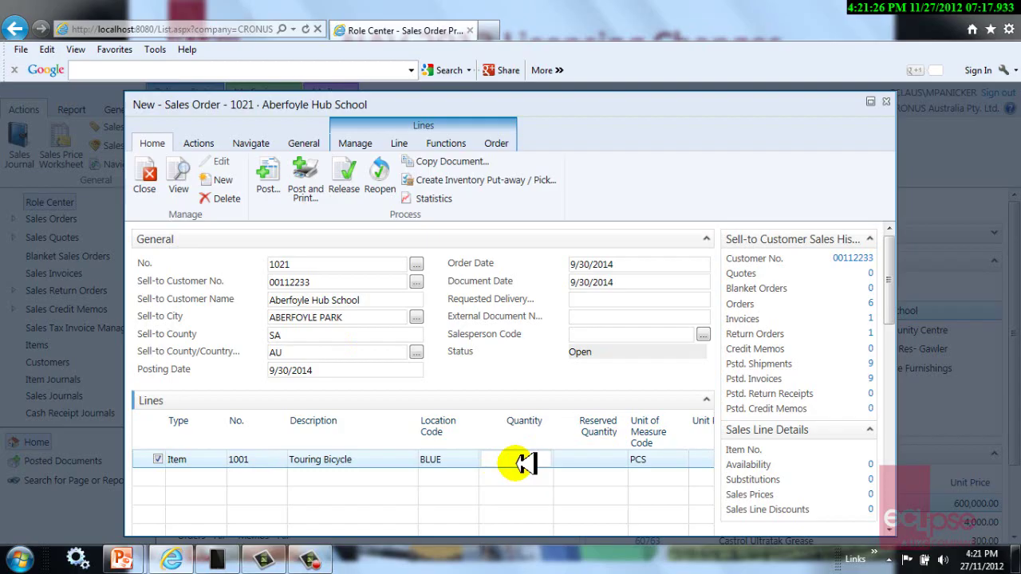
{"action": "left_click", "coordinate": [520, 462]}
{"action": "type", "text": "1"}
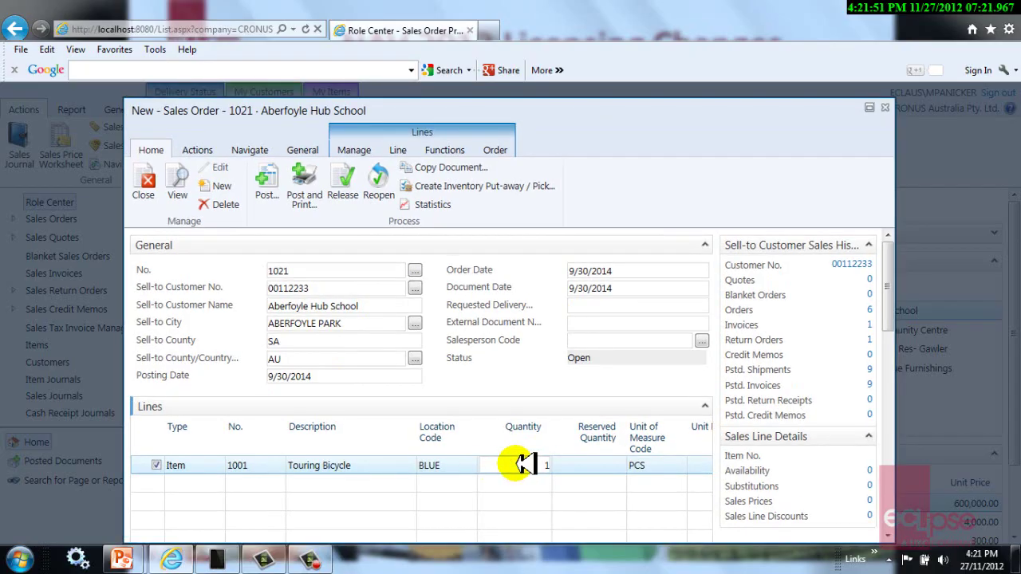
{"action": "left_click", "coordinate": [887, 105]}
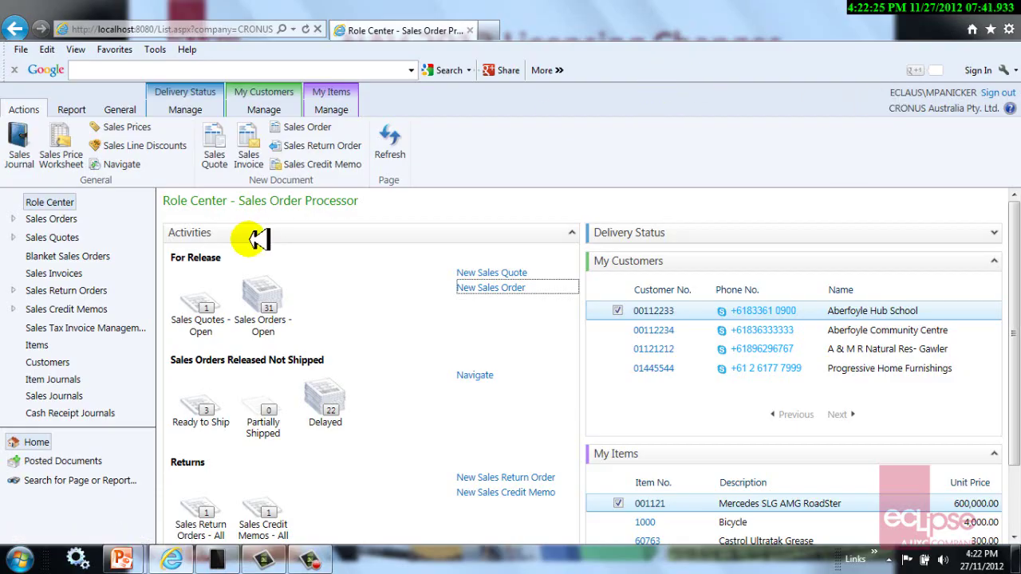
Search for the page "Requisition" and open the requisition list under Departments/Purchase/Order Processing.
{"action": "left_click", "coordinate": [112, 479]}
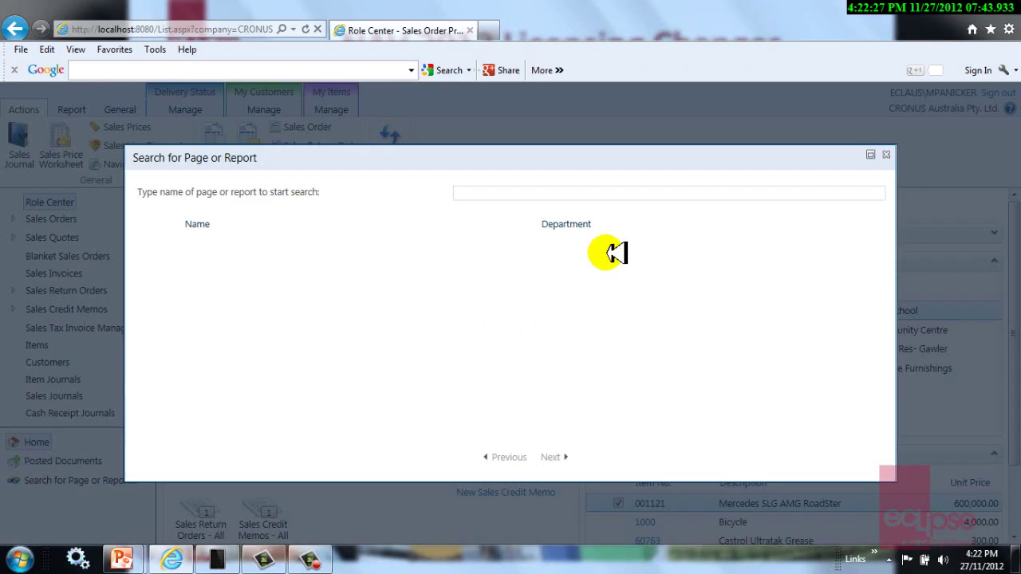
{"action": "type", "text": "Requistion"}
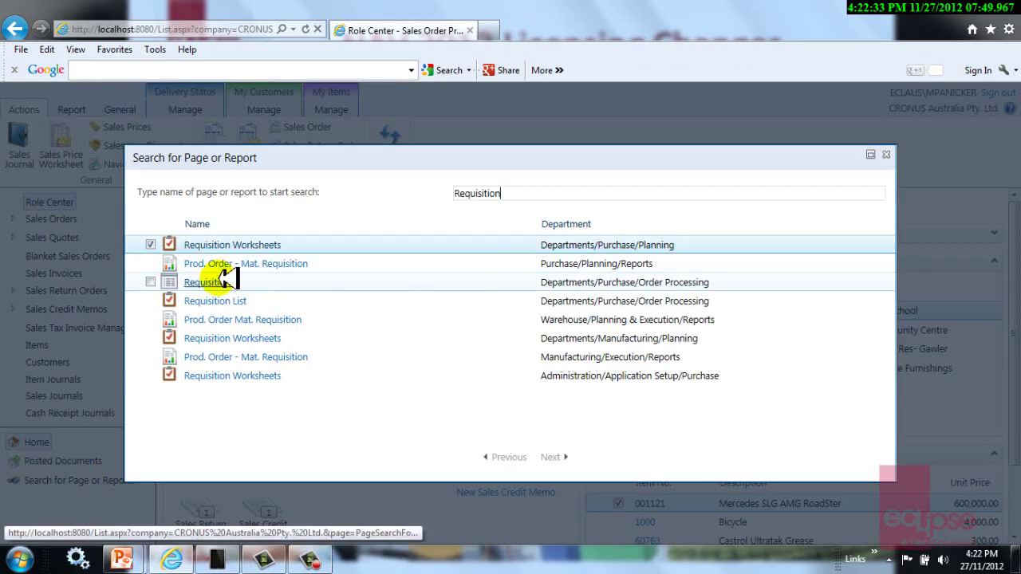
{"action": "left_click", "coordinate": [205, 282]}
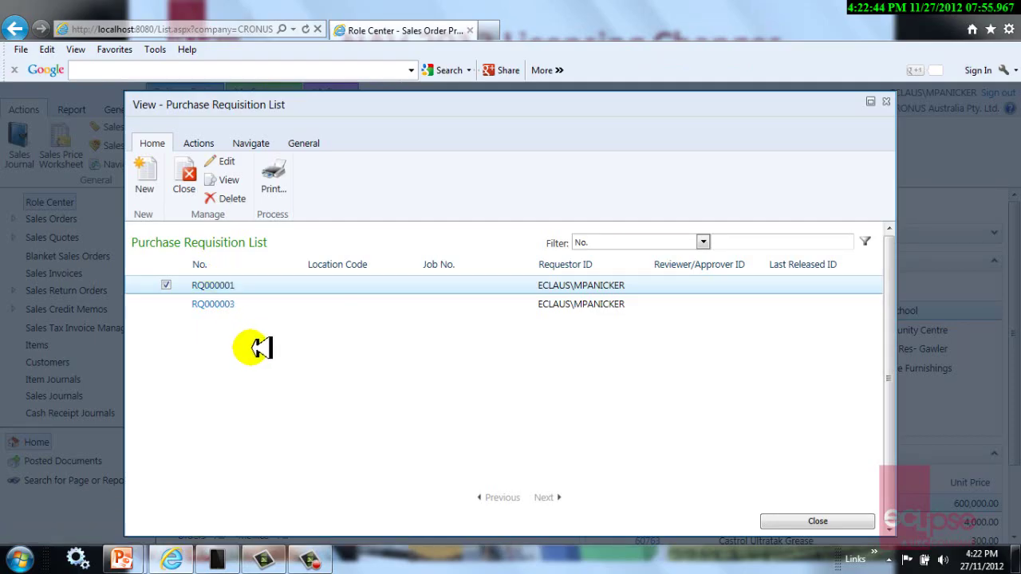
Create a new purchase requisition with an automatically assigned number, leaving the department, project and location codes blank.
{"action": "left_click", "coordinate": [152, 169]}
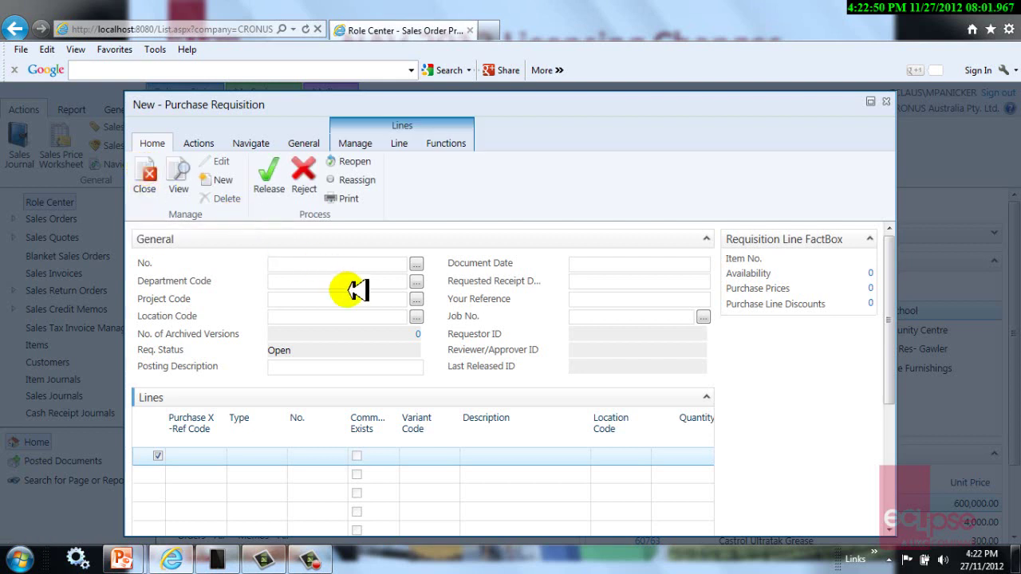
{"action": "key", "text": "Tab"}
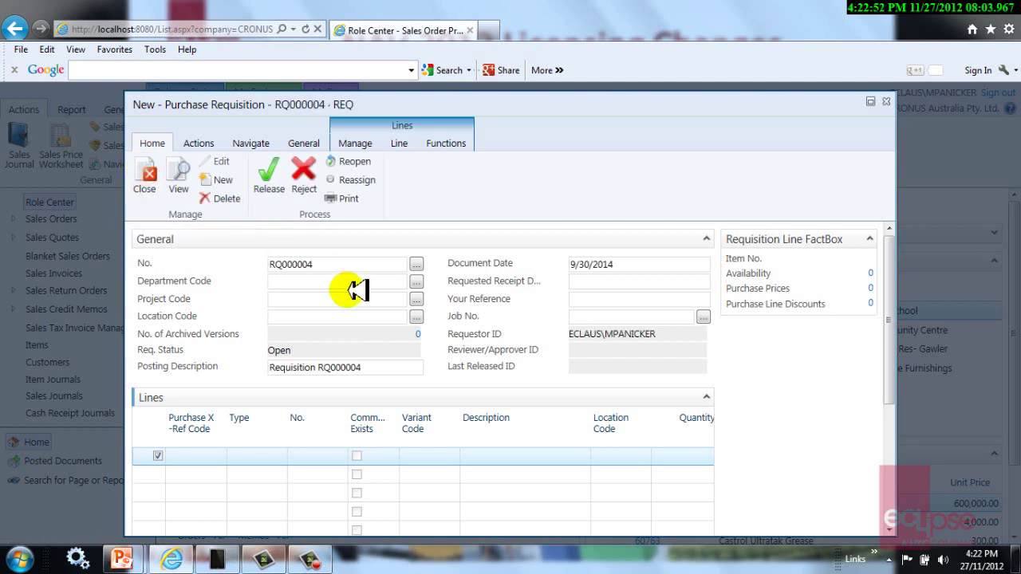
{"action": "key", "text": "Tab"}
{"action": "key", "text": "Tab"}
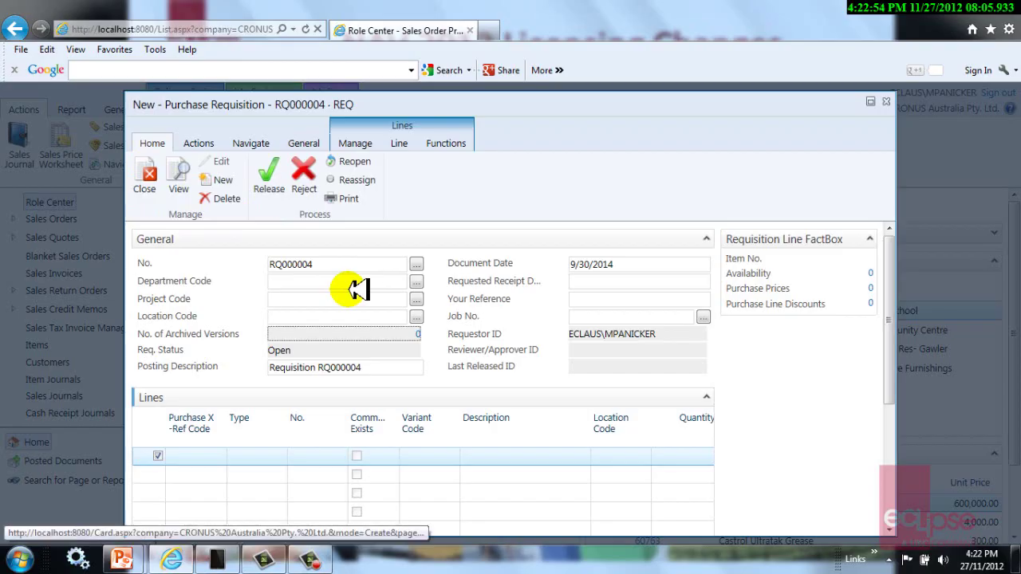
Add a requisition line of type Item for item 001121, Mercedes SLG AMG RoadSter.
{"action": "left_click", "coordinate": [275, 456]}
{"action": "left_click", "coordinate": [281, 453]}
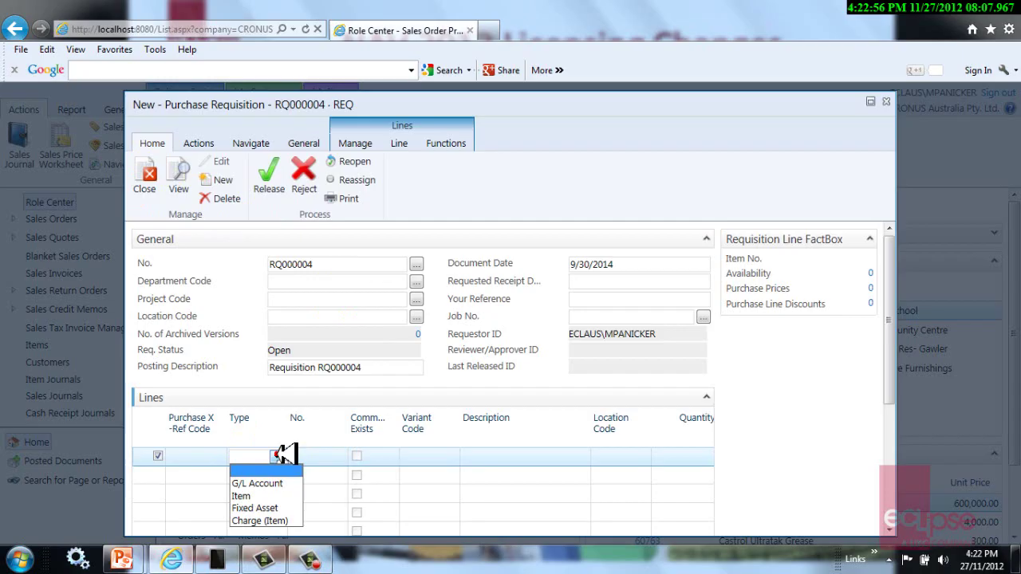
{"action": "left_click", "coordinate": [255, 495]}
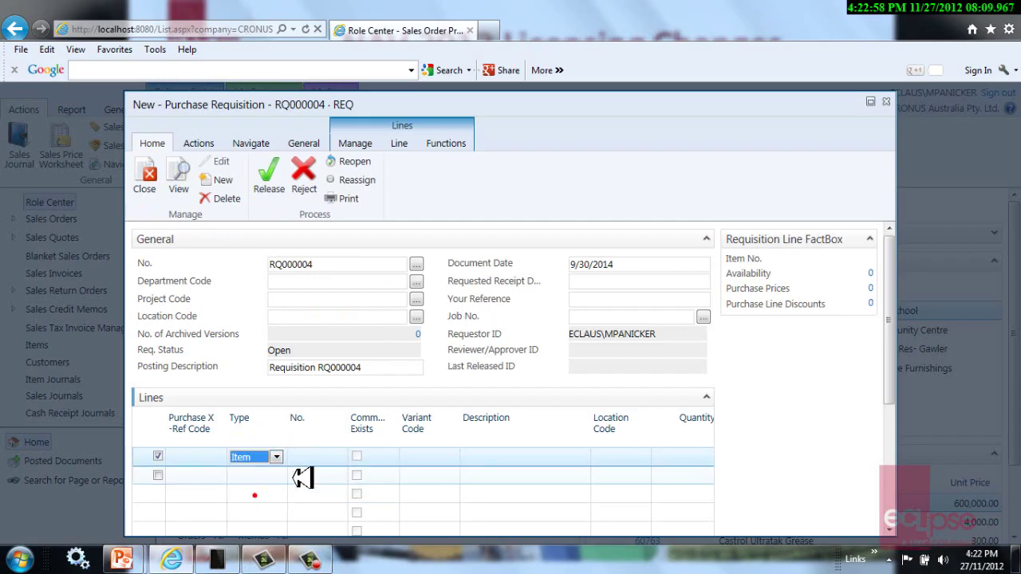
{"action": "left_click", "coordinate": [318, 457]}
{"action": "left_click", "coordinate": [337, 457]}
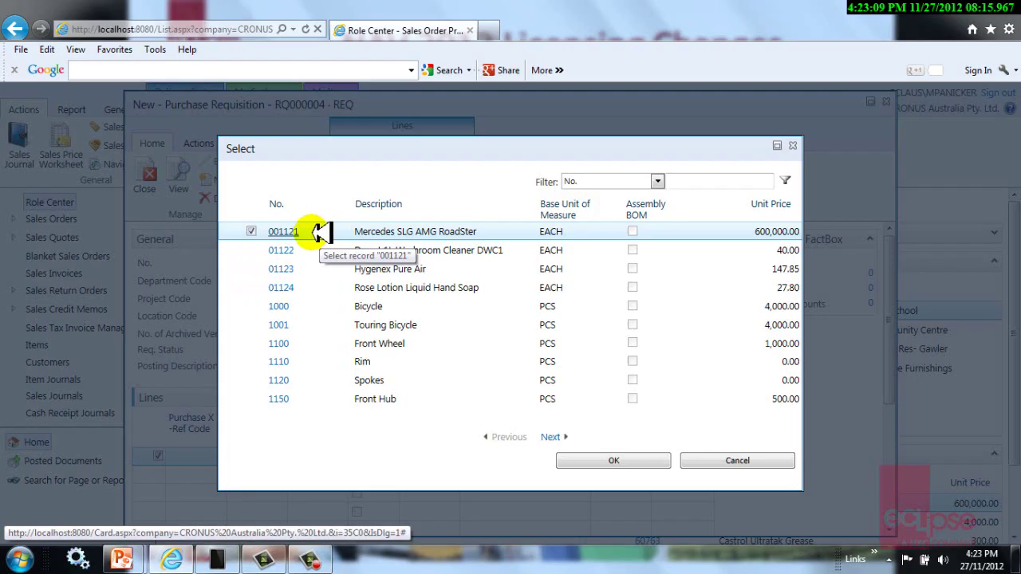
{"action": "left_click", "coordinate": [597, 460]}
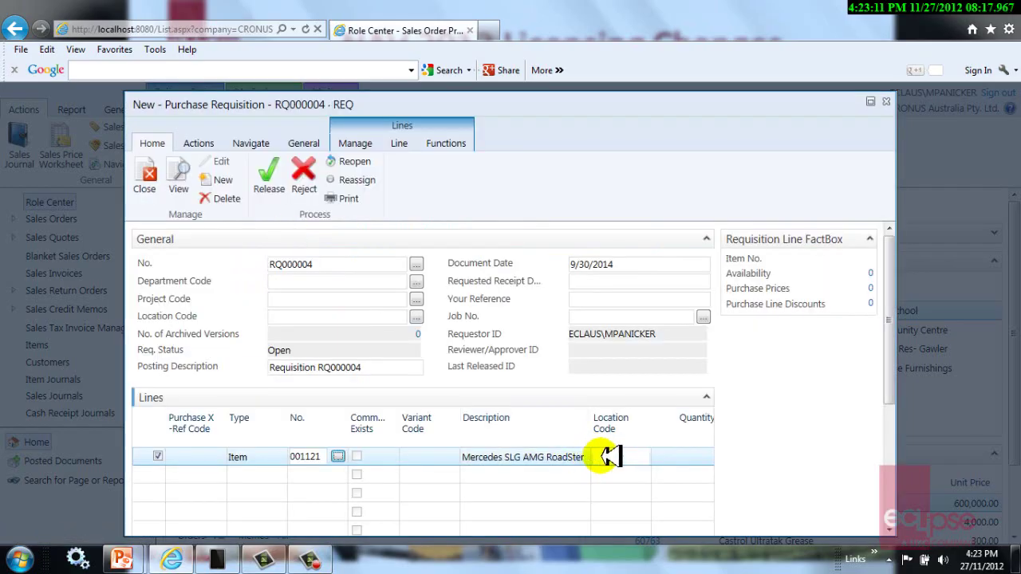
Set the Mercedes line's location code to BLUE, leaving its variant code blank.
{"action": "key", "text": "Tab"}
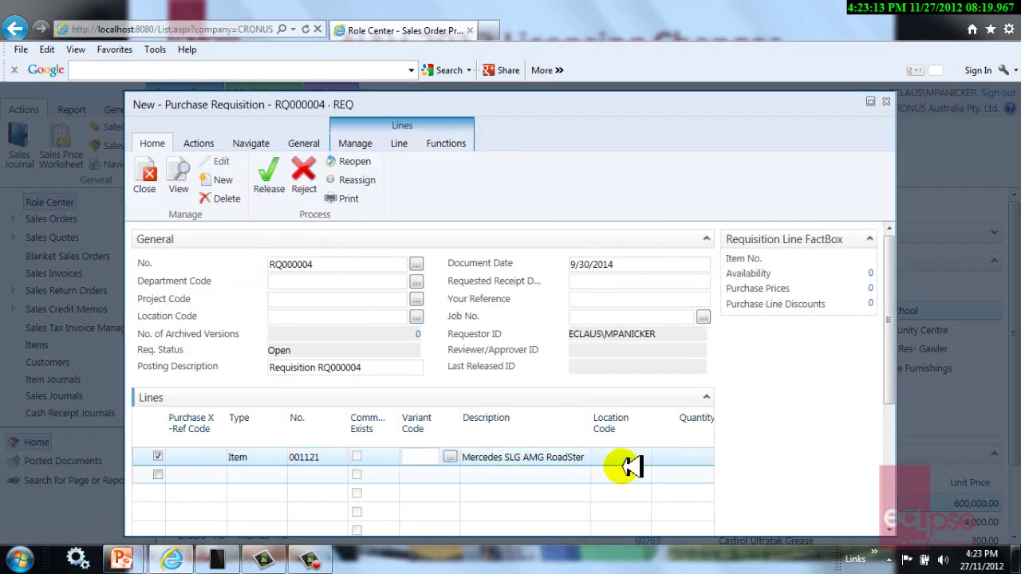
{"action": "left_click", "coordinate": [640, 460]}
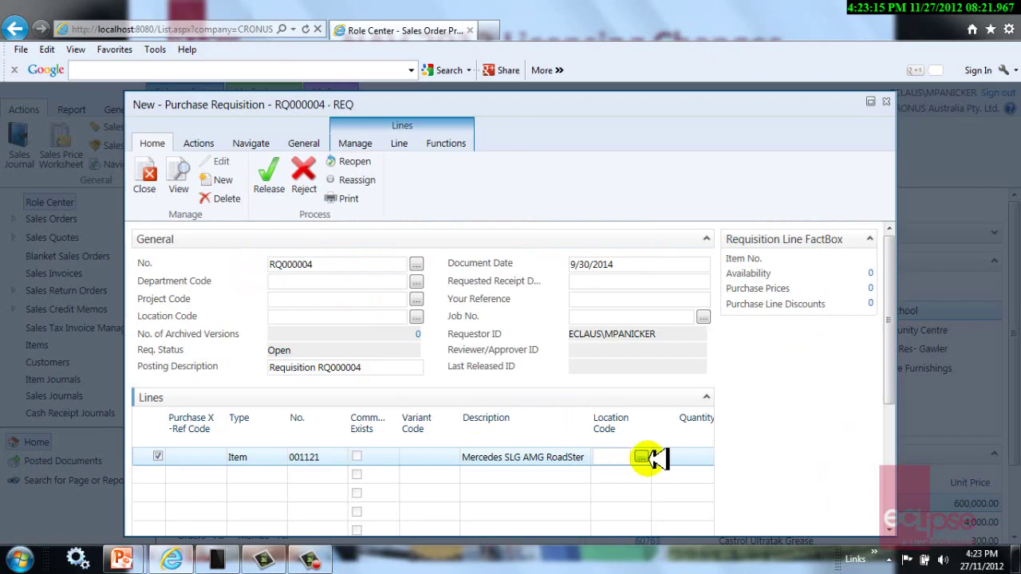
{"action": "type", "text": "B"}
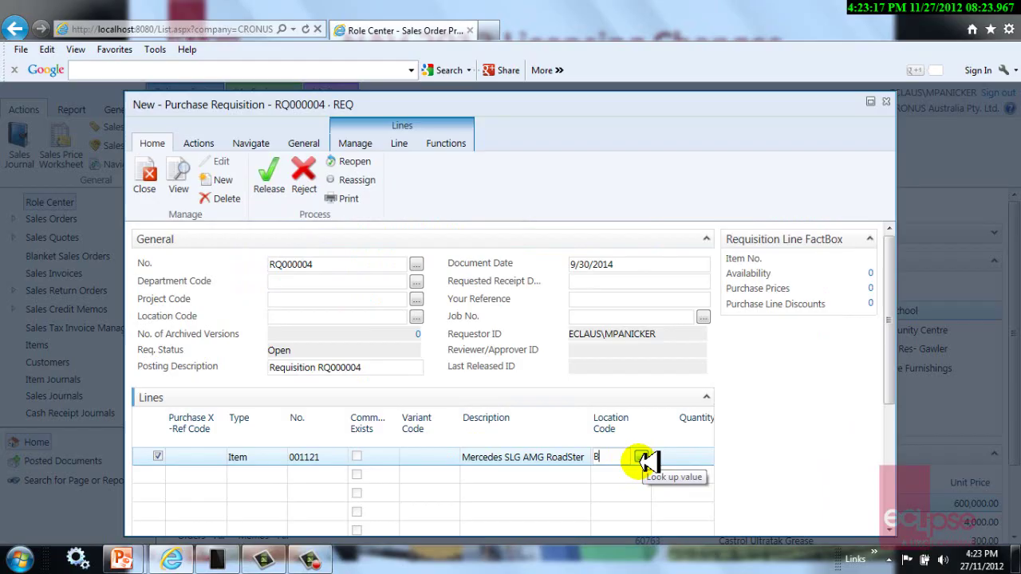
{"action": "type", "text": "LUE"}
{"action": "key", "text": "Tab"}
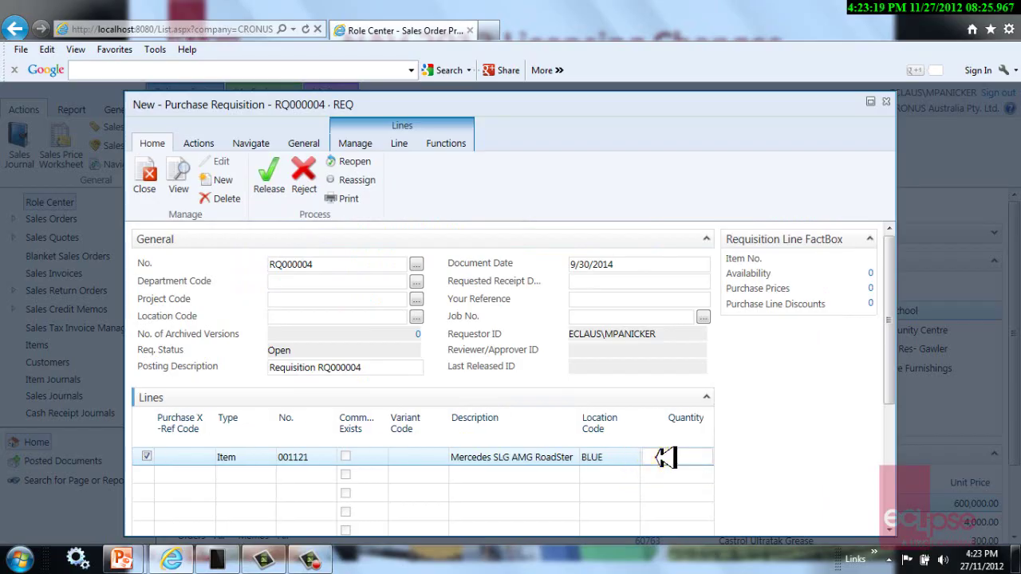
Set the Mercedes line's quantity to 1 and release the purchase requisition.
{"action": "left_click", "coordinate": [656, 458]}
{"action": "type", "text": "1"}
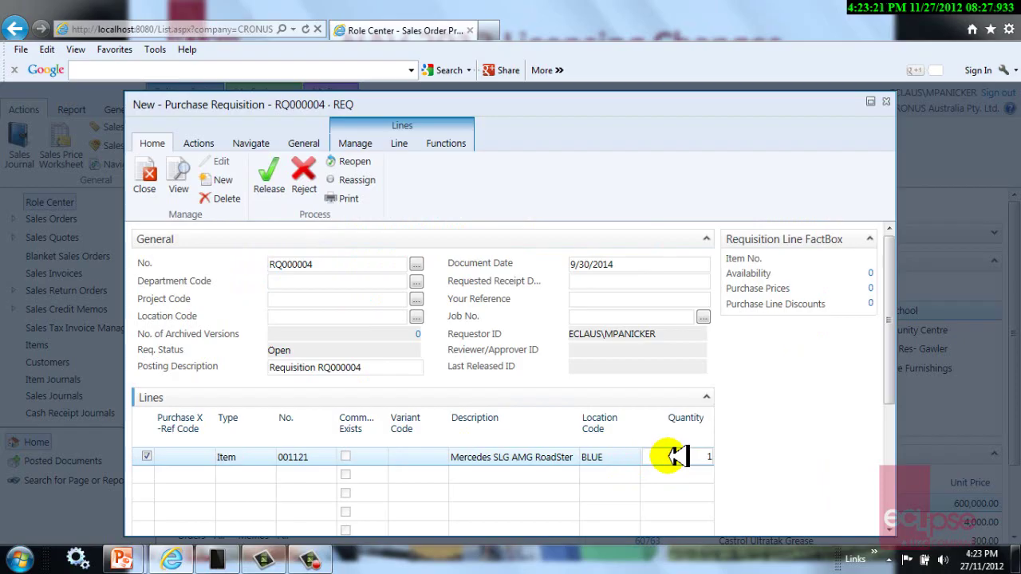
{"action": "key", "text": "Tab"}
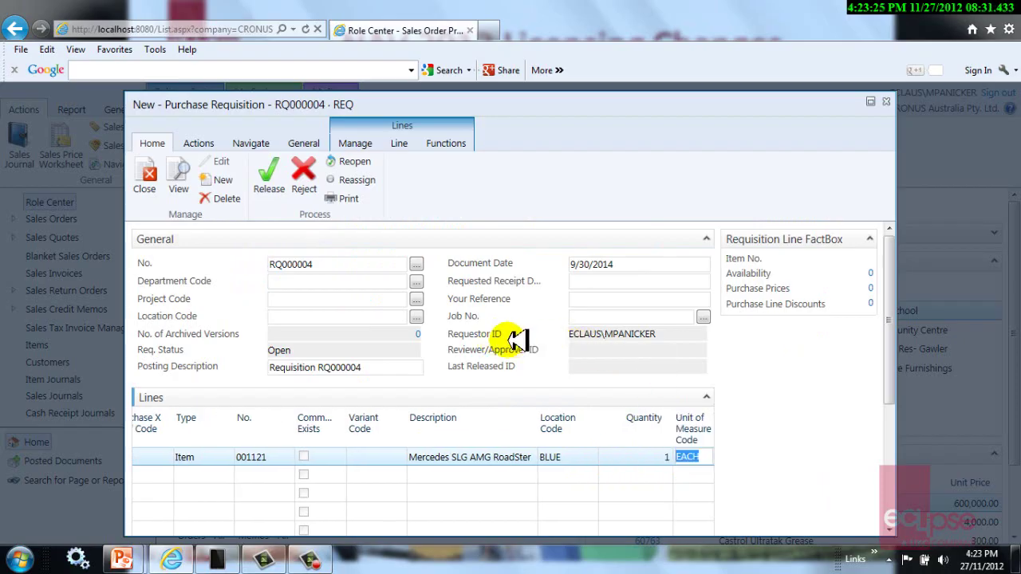
{"action": "left_click", "coordinate": [663, 336]}
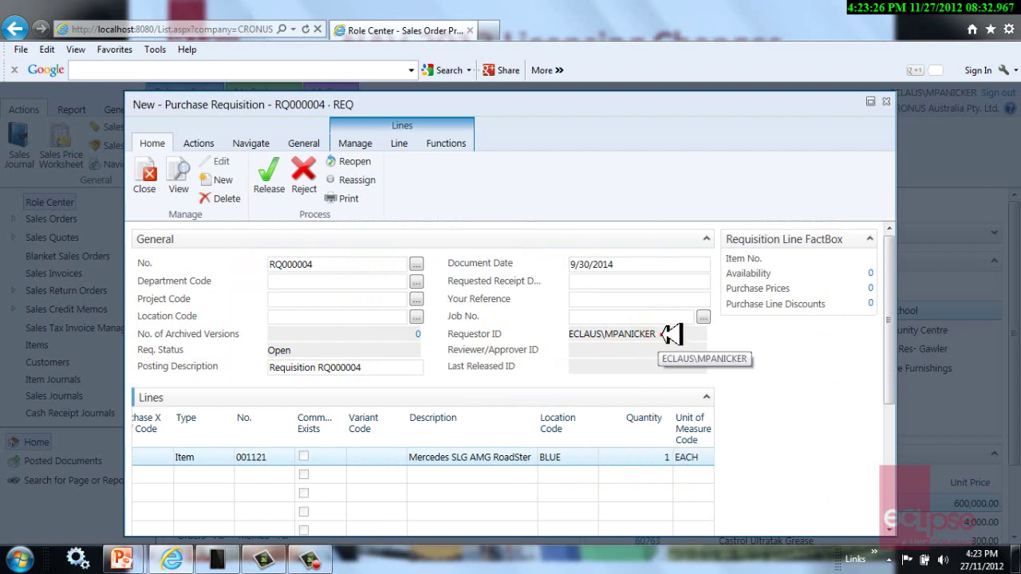
{"action": "left_click", "coordinate": [271, 177]}
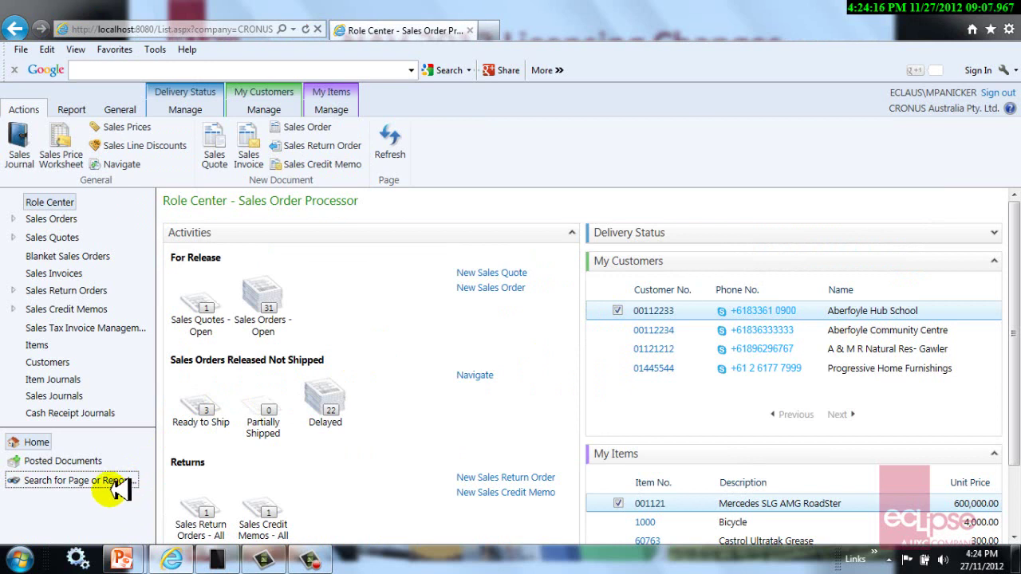
Search for the page "Time Sheet" and open time sheet TS00001 from the Resource Planning Time Sheets list.
{"action": "left_click", "coordinate": [120, 480]}
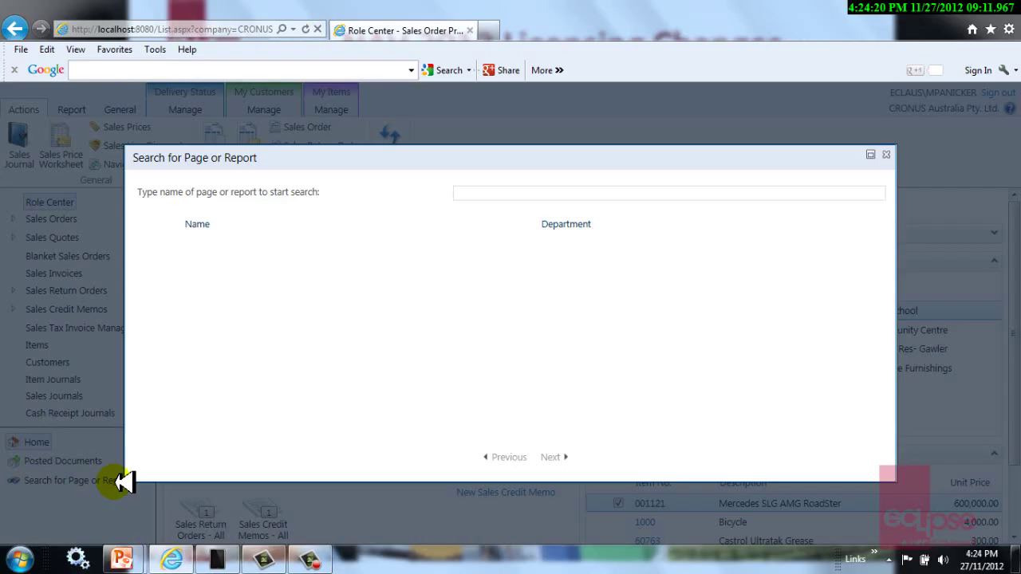
{"action": "type", "text": "Ti"}
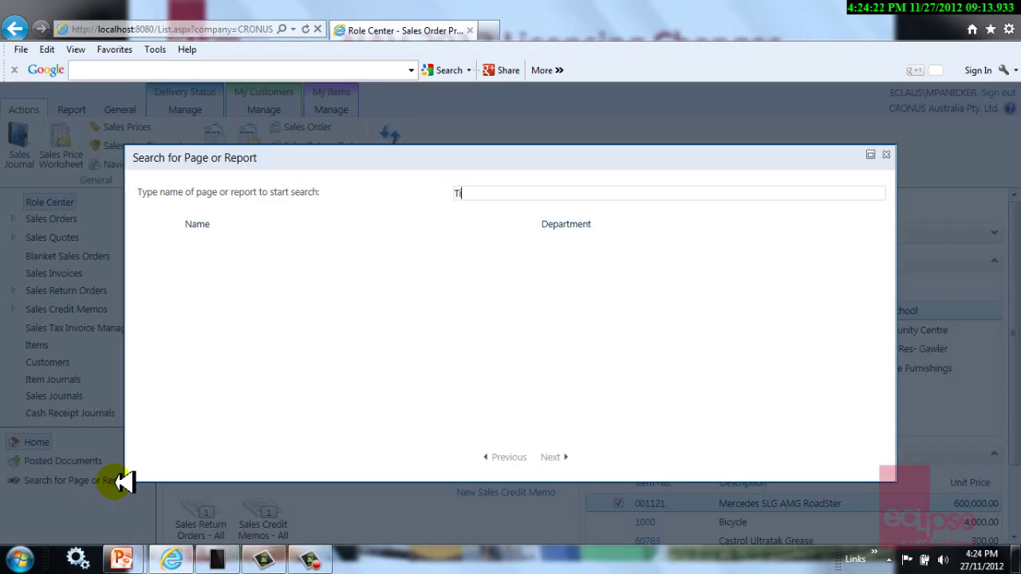
{"action": "type", "text": "me Sheet"}
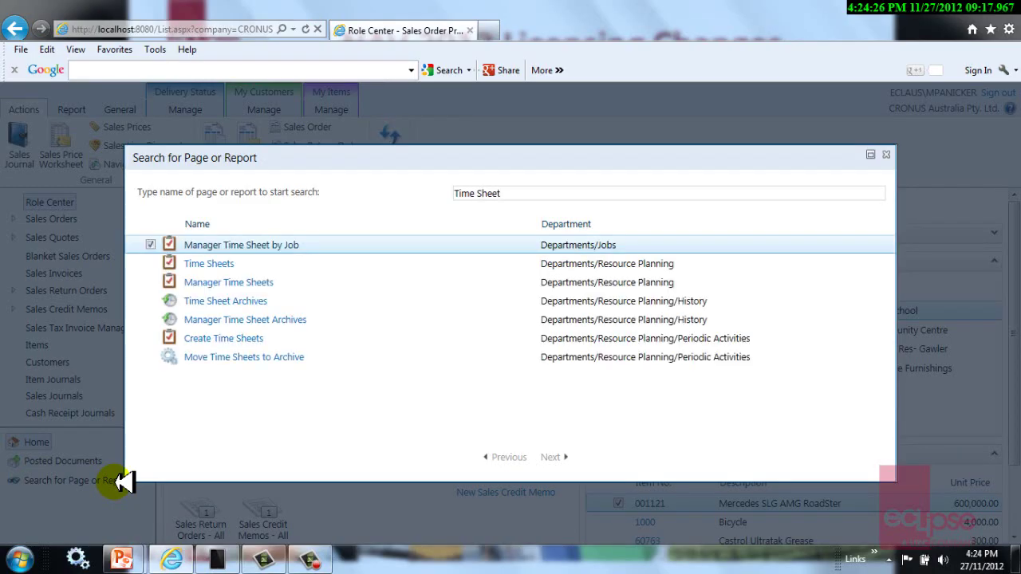
{"action": "left_click", "coordinate": [209, 263]}
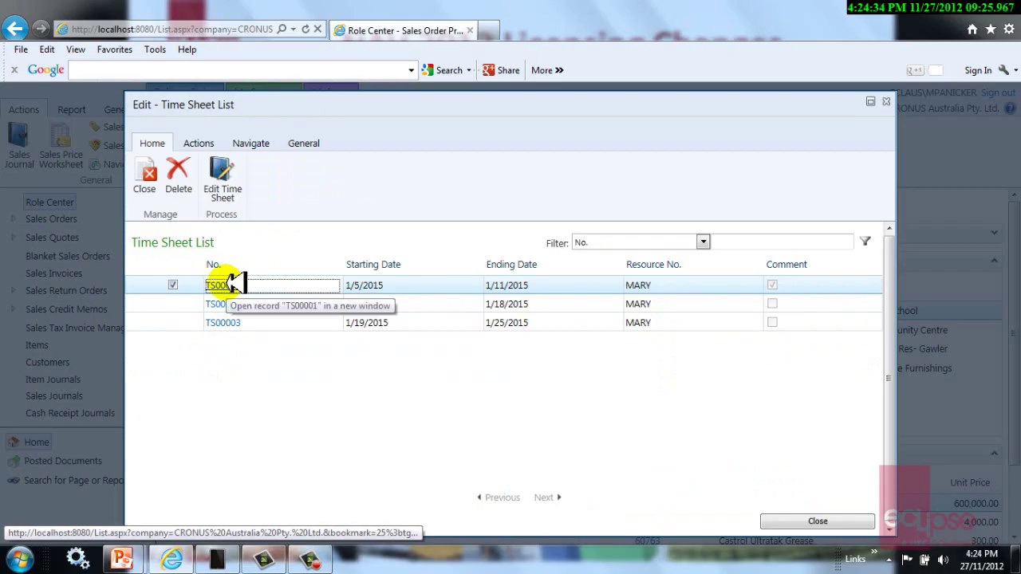
{"action": "left_click", "coordinate": [234, 283]}
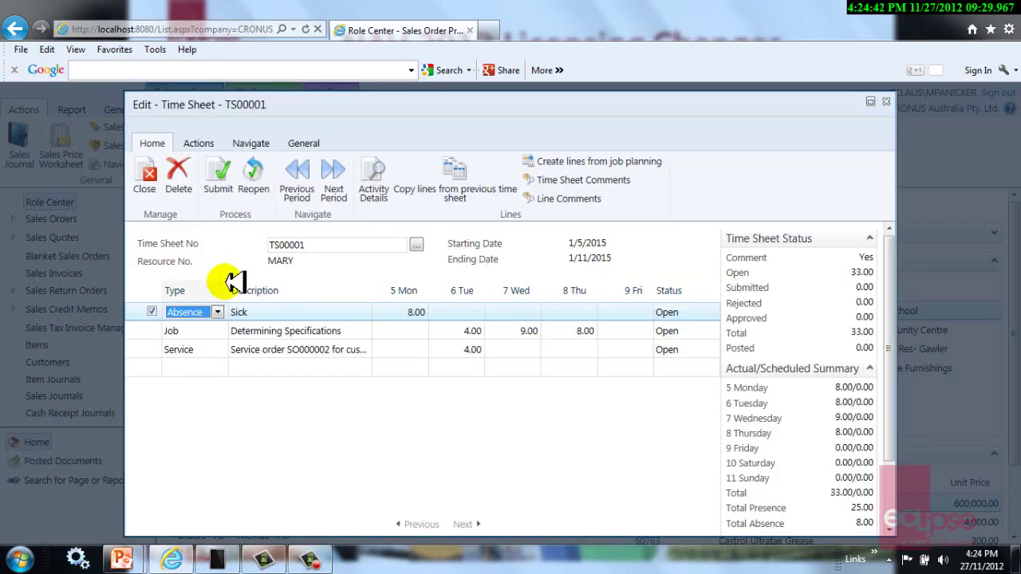
Enter 2.00 hours for 9 Fri on the Job line and 6.00 on the Service line, and submit all open lines for approval.
{"action": "mouse_move", "coordinate": [399, 102]}
{"action": "left_mouse_down"}
{"action": "mouse_move", "coordinate": [376, 88]}
{"action": "mouse_move", "coordinate": [380, 101]}
{"action": "left_mouse_up"}
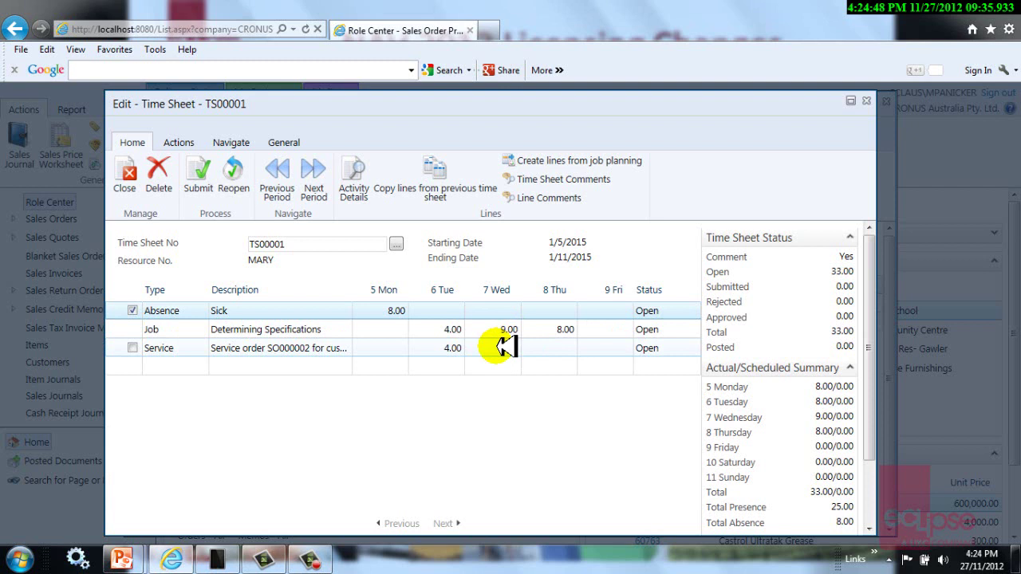
{"action": "left_click", "coordinate": [606, 327]}
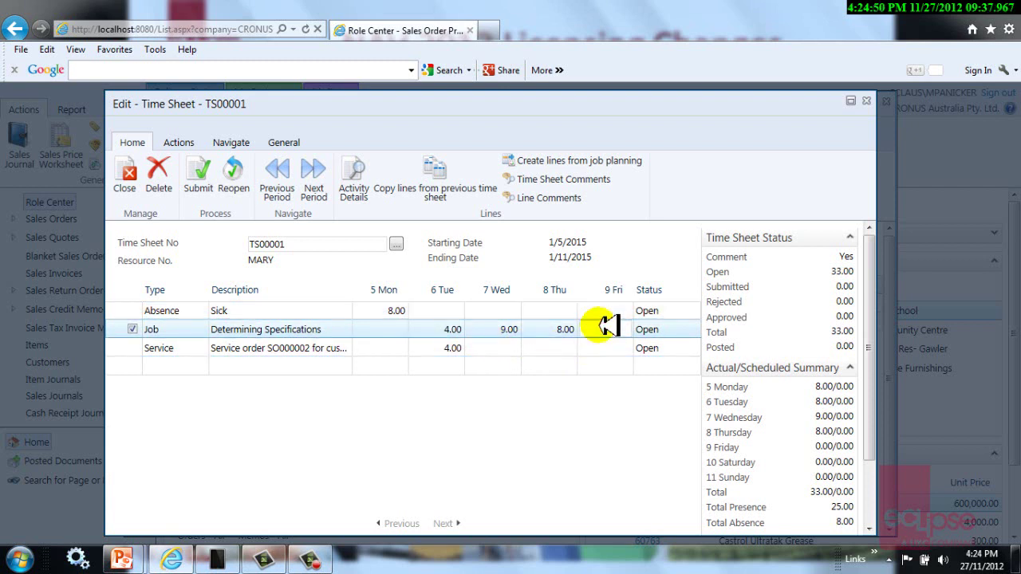
{"action": "type", "text": "2.00"}
{"action": "left_click", "coordinate": [612, 350]}
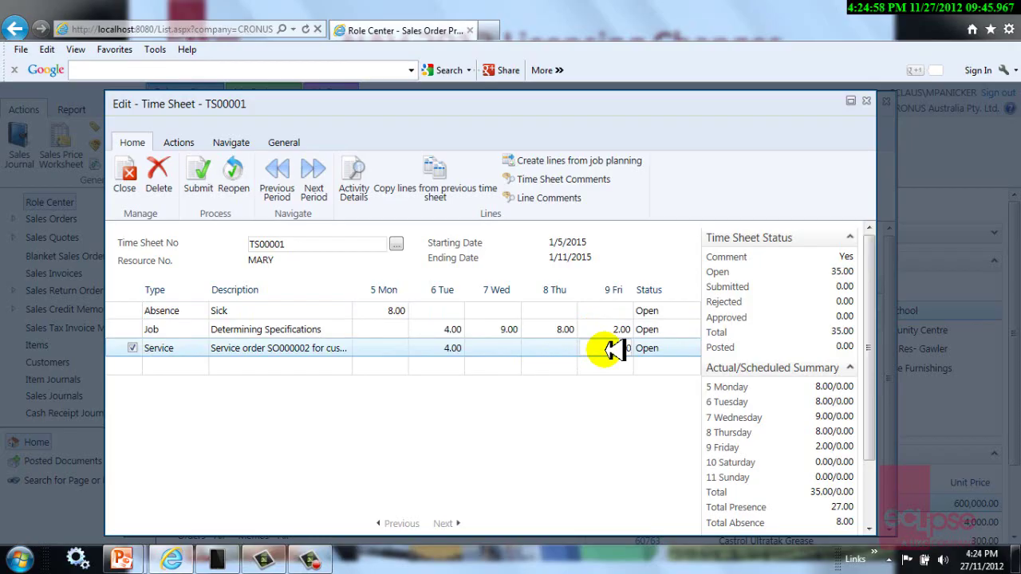
{"action": "type", "text": "6.00"}
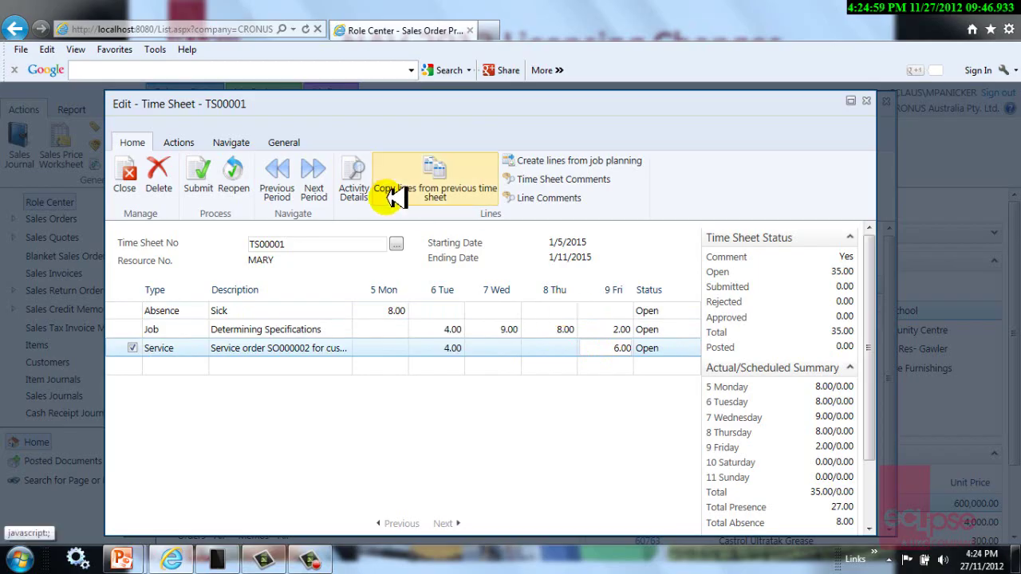
{"action": "left_click", "coordinate": [214, 172]}
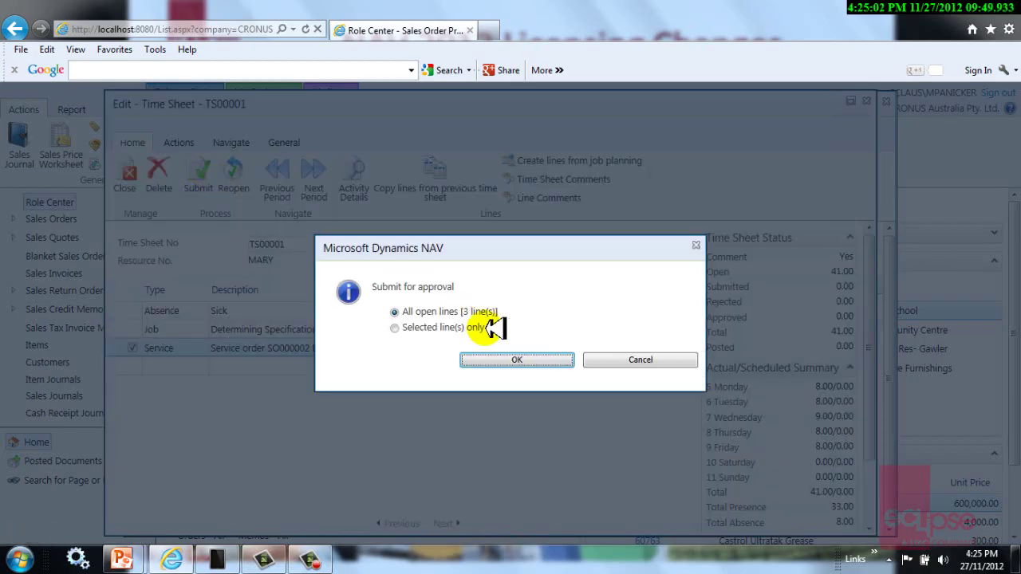
{"action": "left_click", "coordinate": [514, 354]}
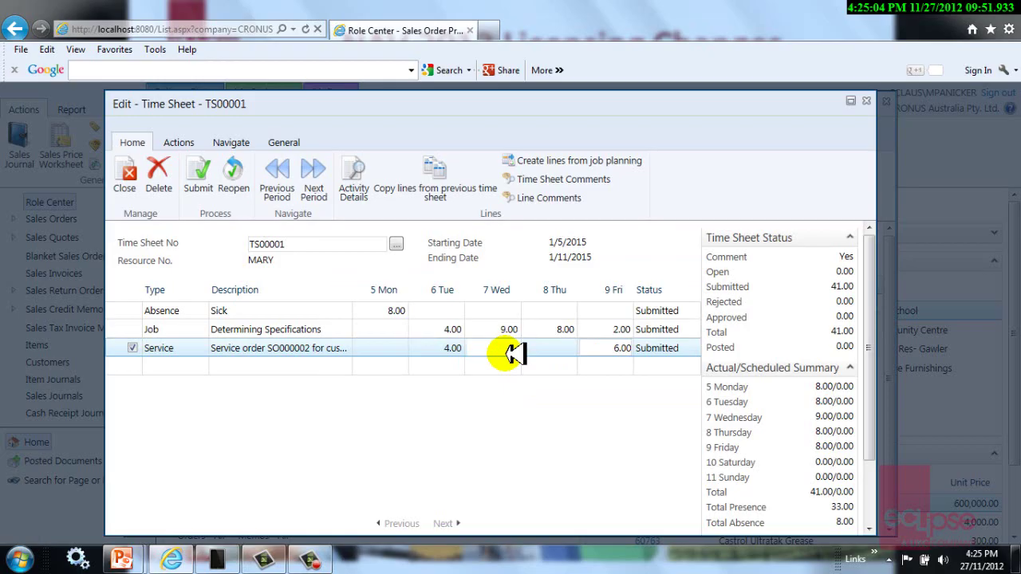